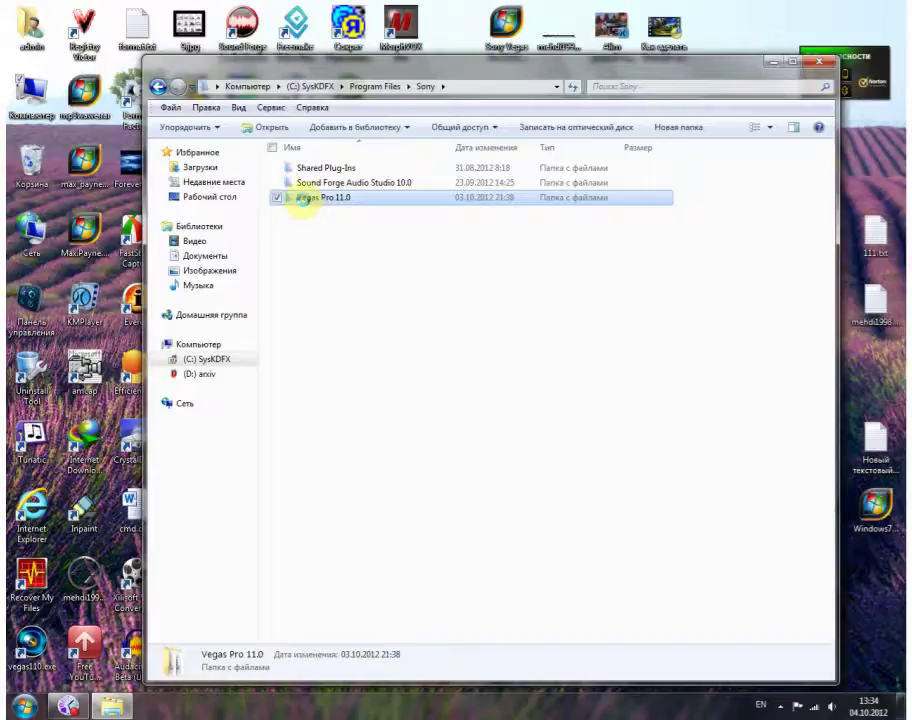
# Delete the Vegas Pro 11.0 folder from C:\Program Files\Sony, sending it to the recycle bin
pyautogui.rightClick(303, 200)
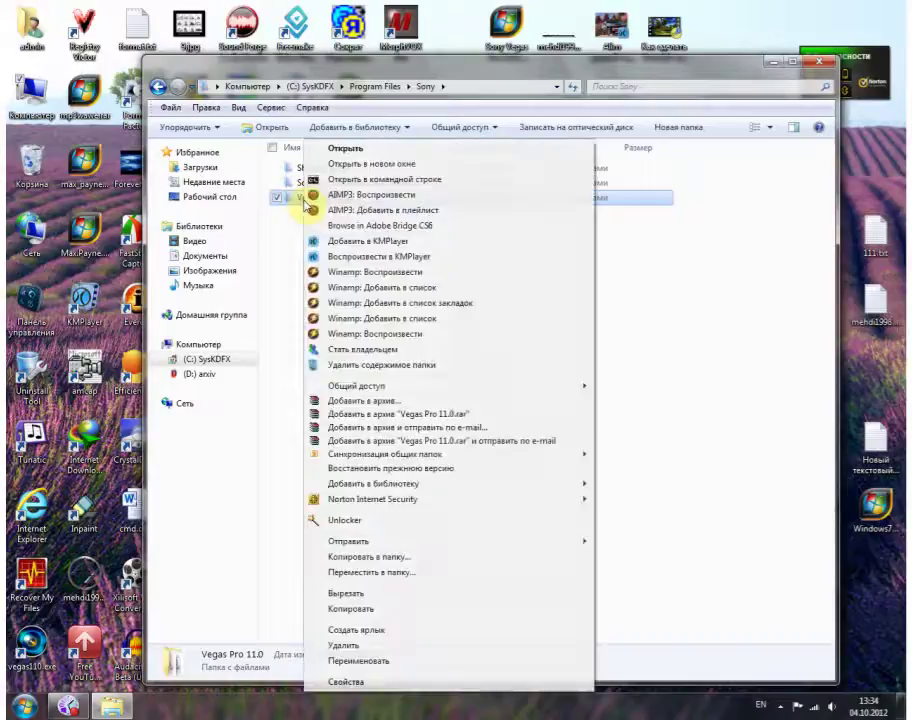
pyautogui.click(376, 647)
pyautogui.click(513, 418)
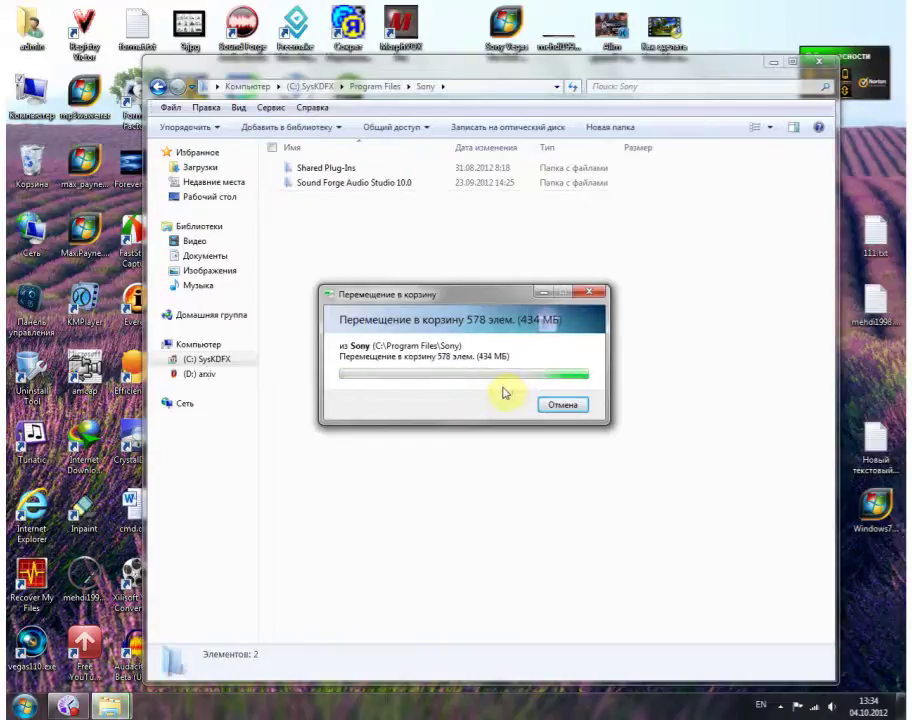
# Delete the Shared Plug-Ins folder from C:\Program Files\Sony and close the folder window
pyautogui.click(310, 170)
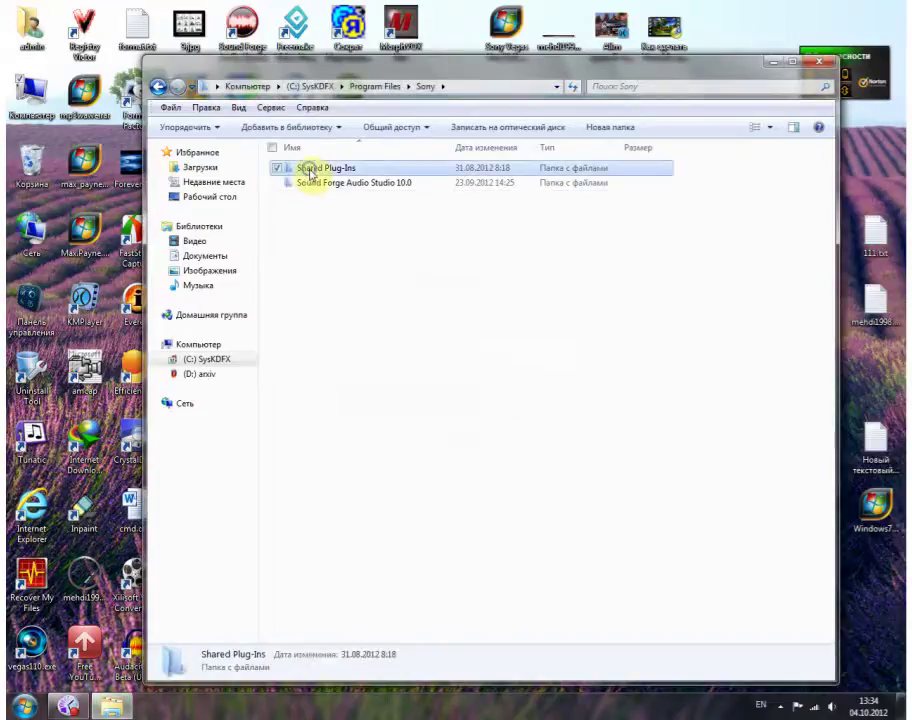
pyautogui.rightClick(310, 170)
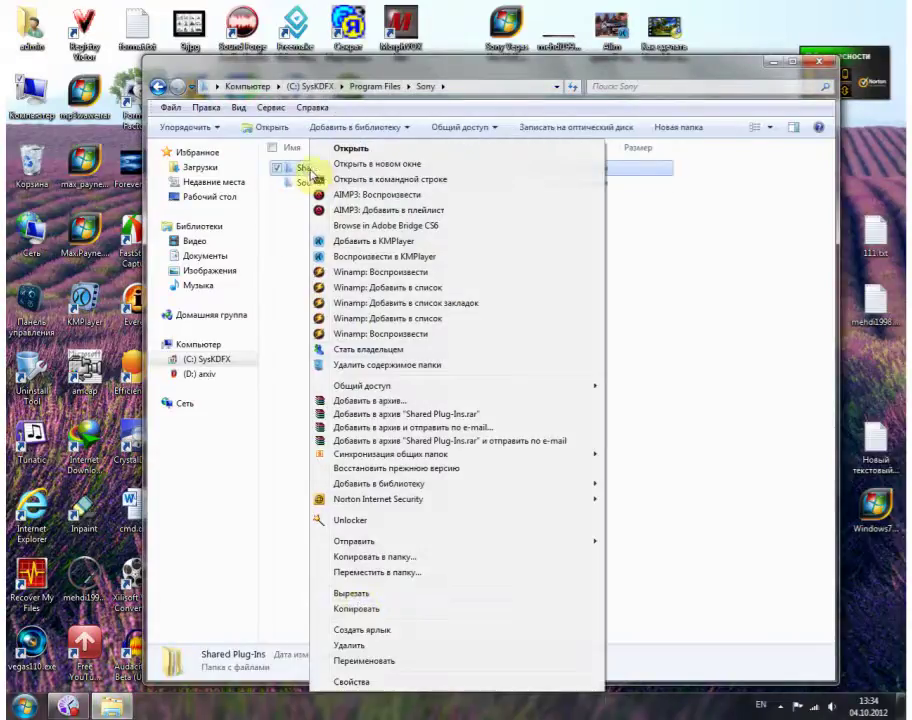
pyautogui.click(357, 647)
pyautogui.click(509, 408)
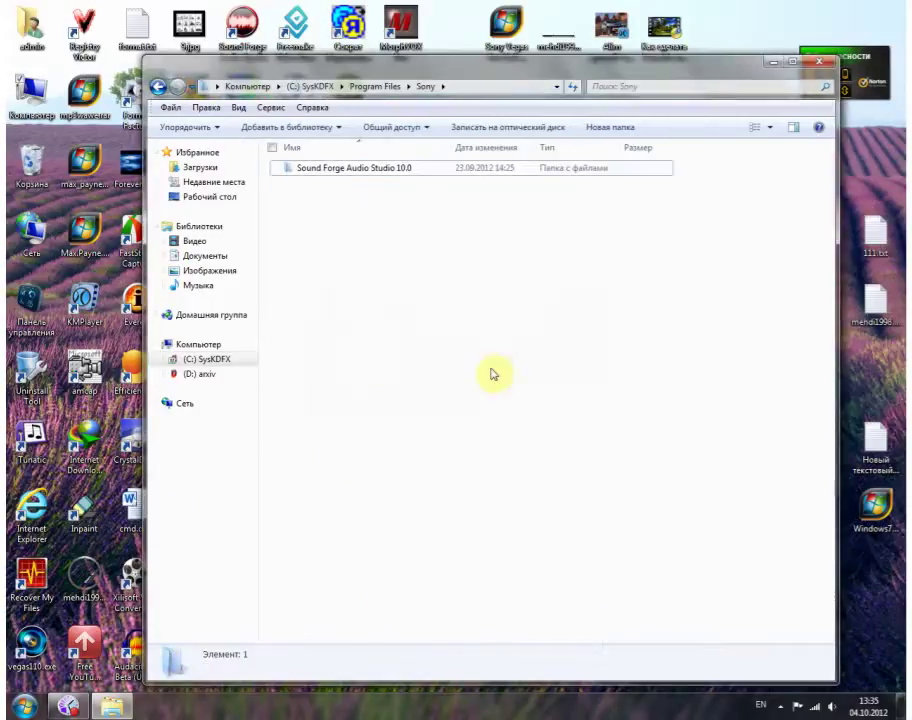
pyautogui.click(828, 63)
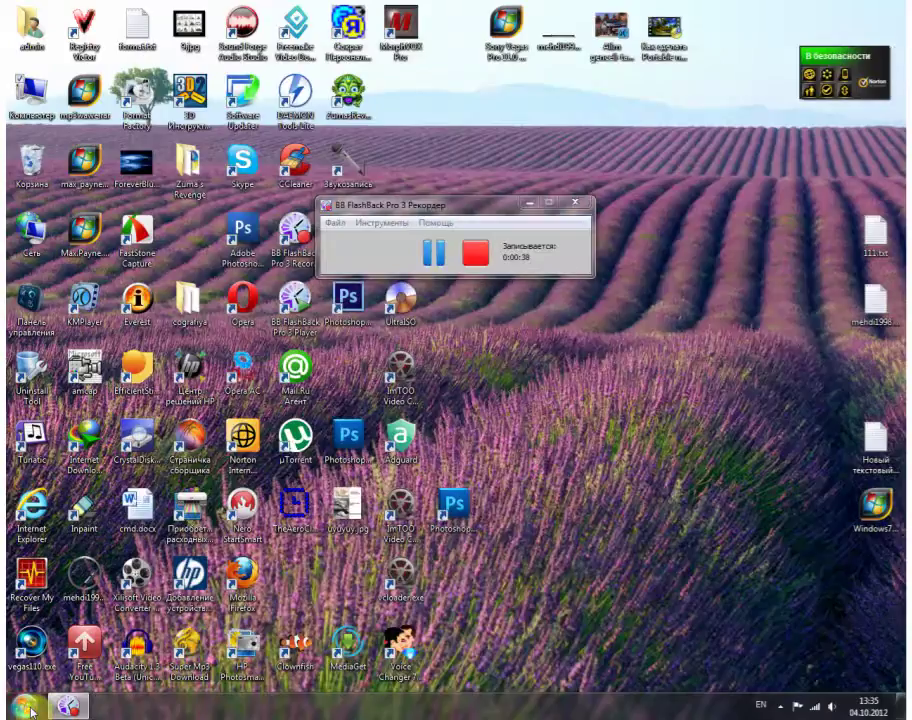
# Launch the Windows Registry Editor by searching for regedit
pyautogui.click(25, 707)
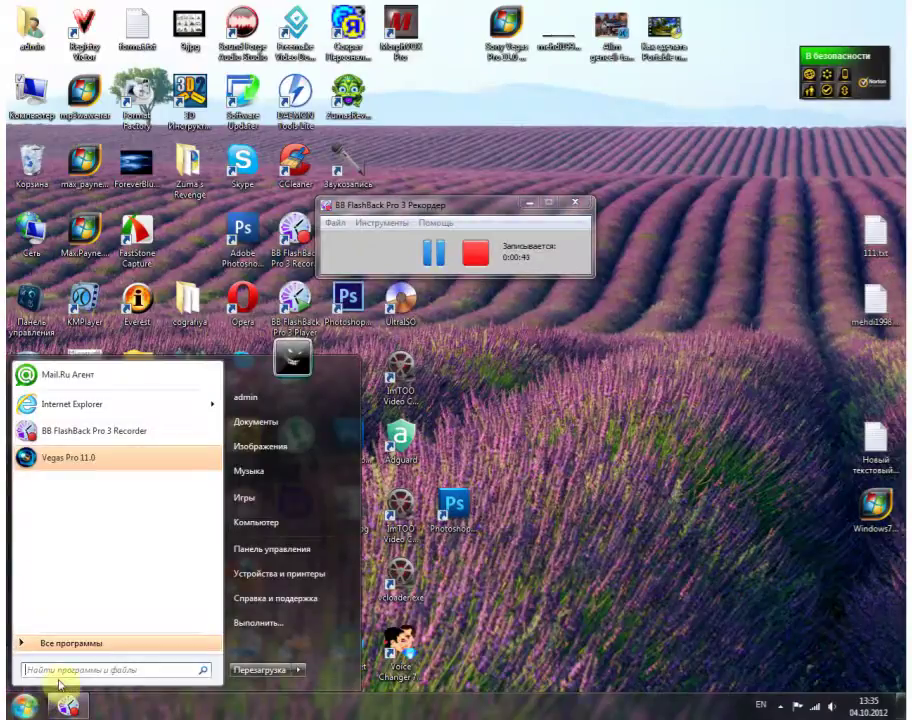
pyautogui.write('regedit')
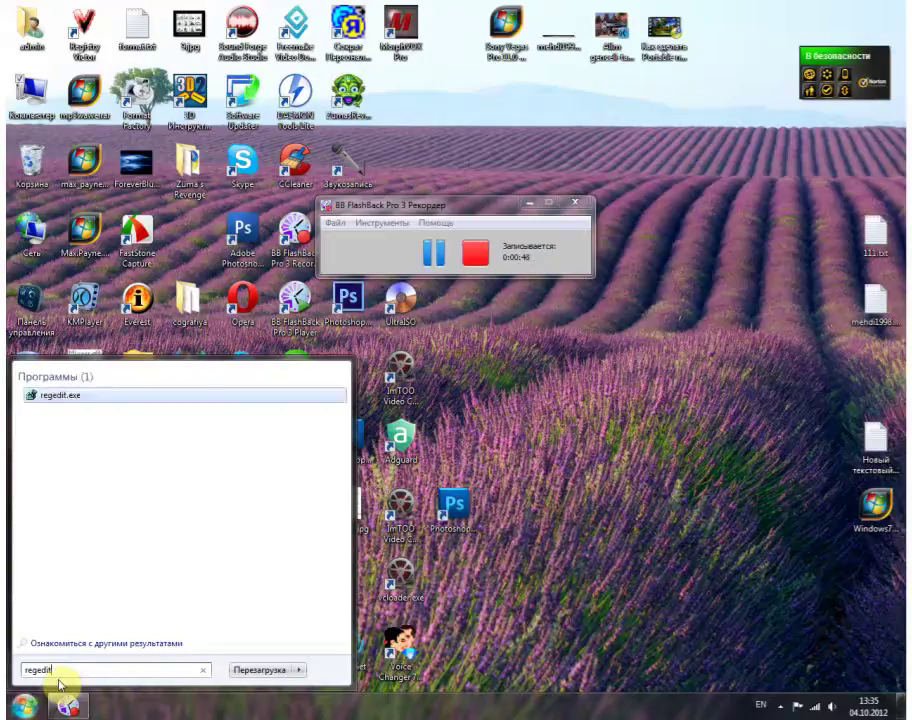
pyautogui.press('Return')
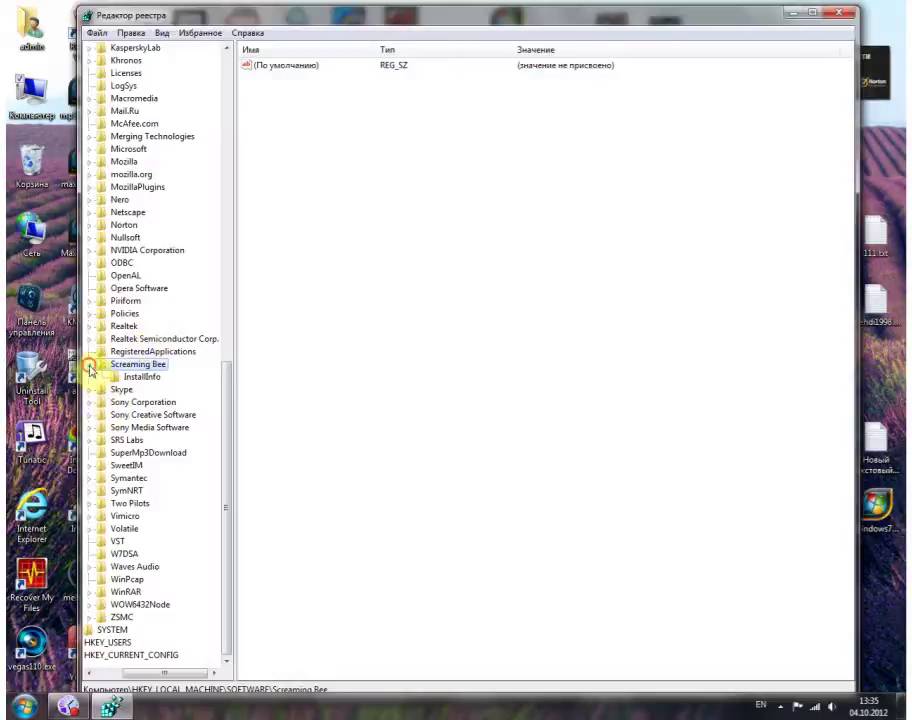
# Collapse the expanded Screaming Bee, SOFTWARE and HKEY_LOCAL_MACHINE branches so the registry tree shows only its root keys
pyautogui.click(90, 368)
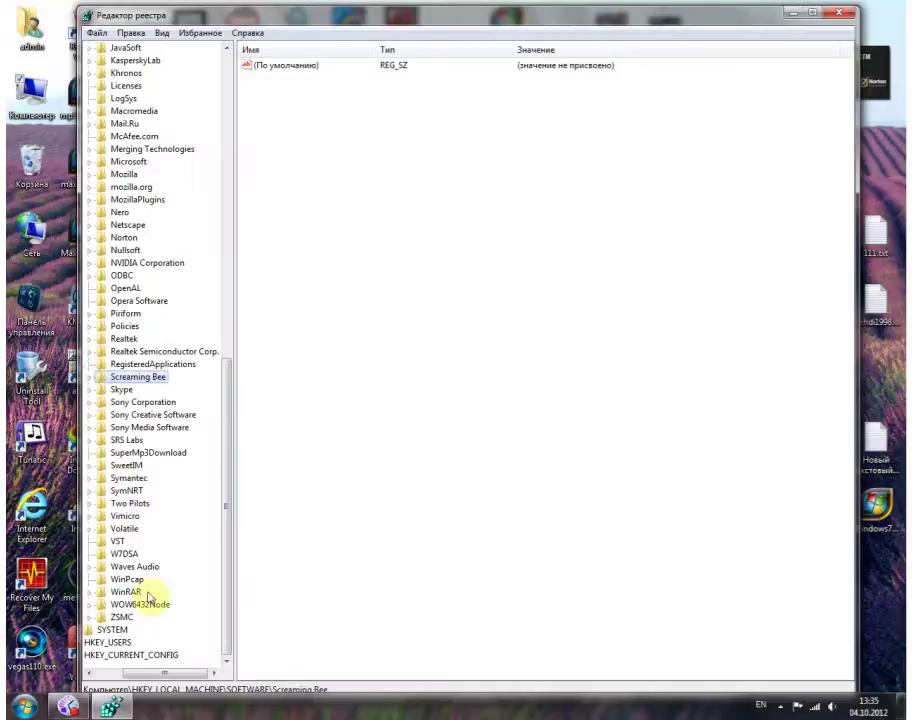
pyautogui.moveTo(147, 672); pyautogui.dragTo(104, 660)
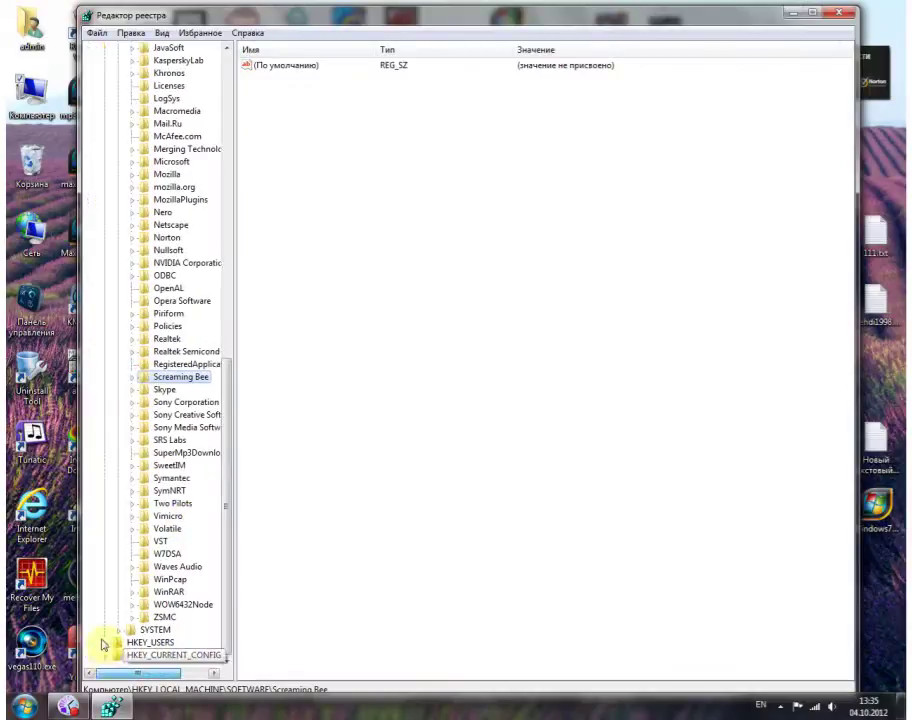
pyautogui.scroll(20, 104, 600)
pyautogui.click(119, 148)
pyautogui.click(106, 86)
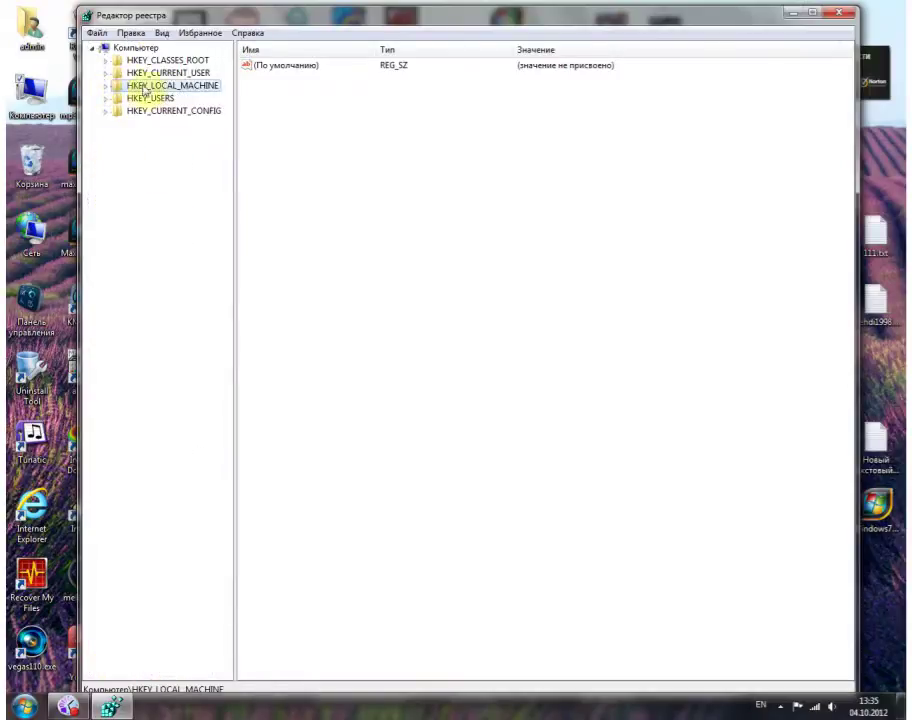
# Expand HKEY_LOCAL_MACHINE\SOFTWARE\Sony Creative Software in the registry tree to list its subkeys
pyautogui.click(106, 88)
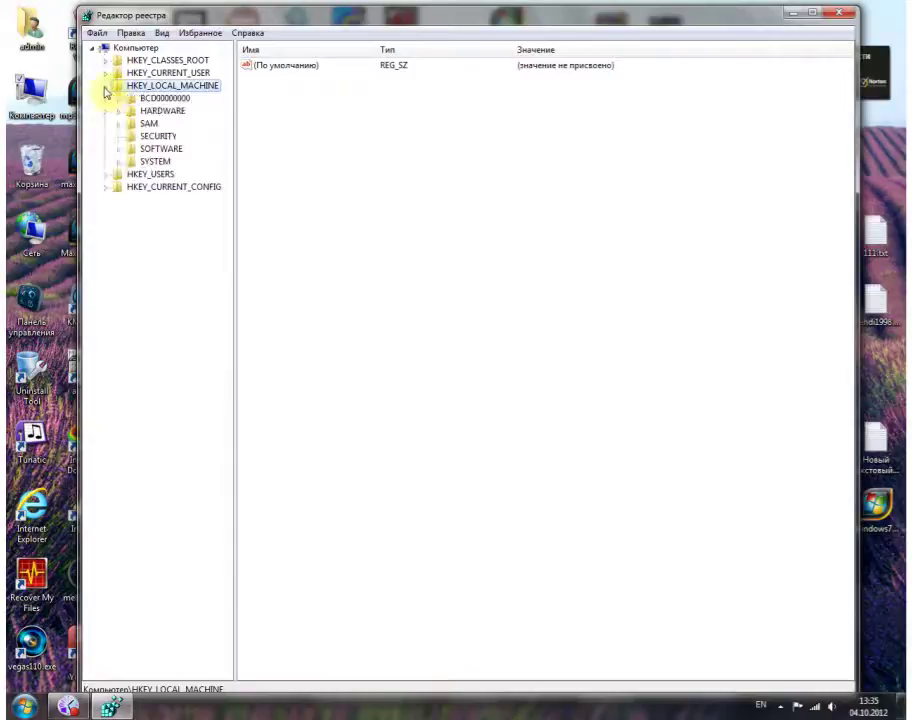
pyautogui.click(119, 149)
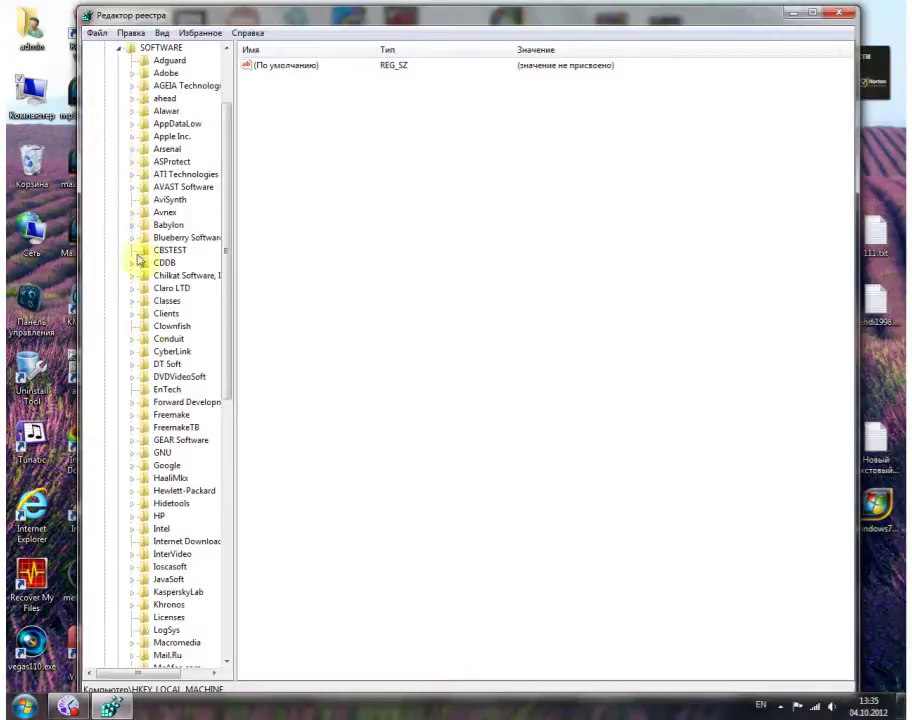
pyautogui.scroll(-11, 146, 370)
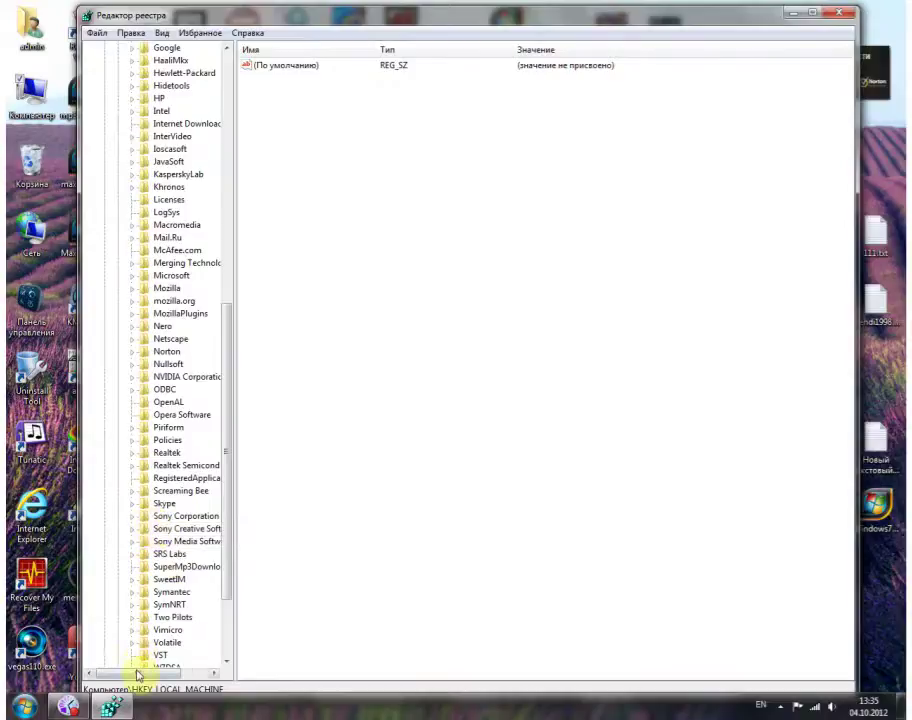
pyautogui.moveTo(138, 676); pyautogui.dragTo(152, 676)
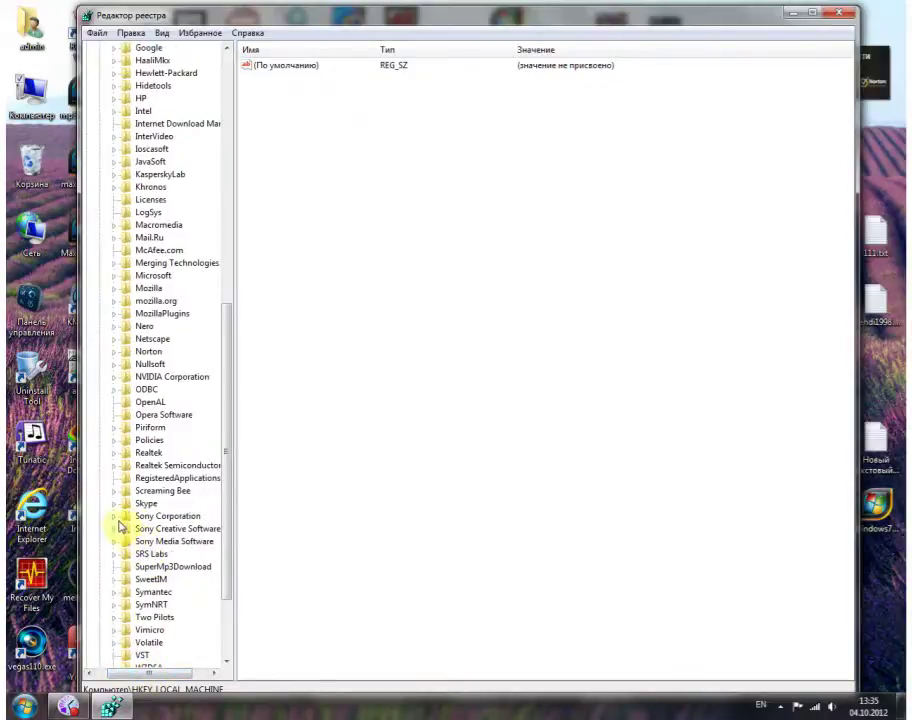
pyautogui.click(116, 517)
pyautogui.click(116, 517)
pyautogui.click(116, 529)
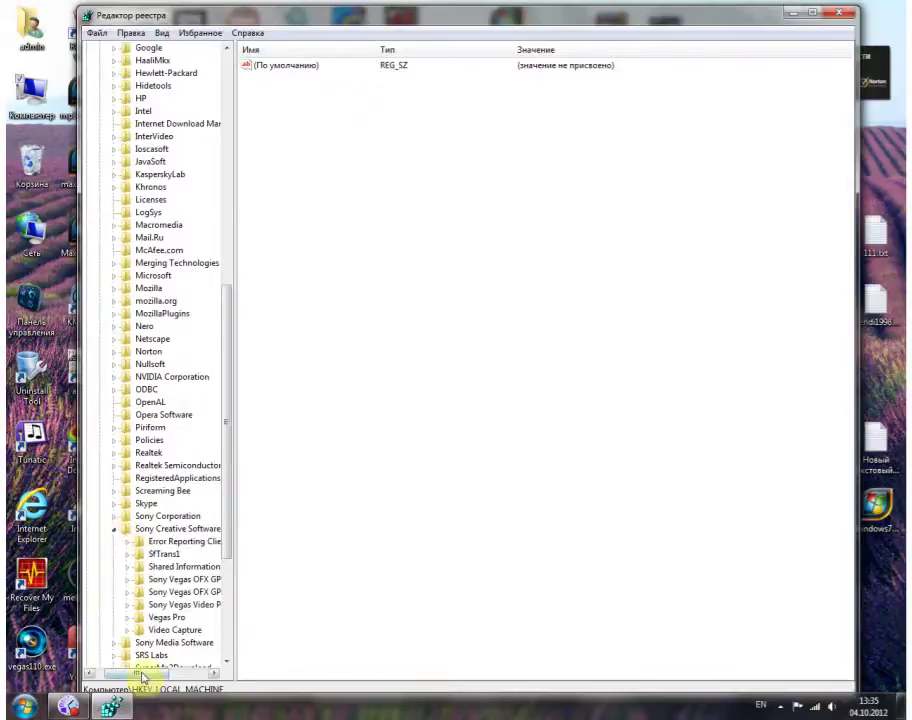
# Delete the Sony Vegas OFX GPU Video Plugin Pack key under Sony Creative Software
pyautogui.moveTo(112, 674); pyautogui.dragTo(187, 674)
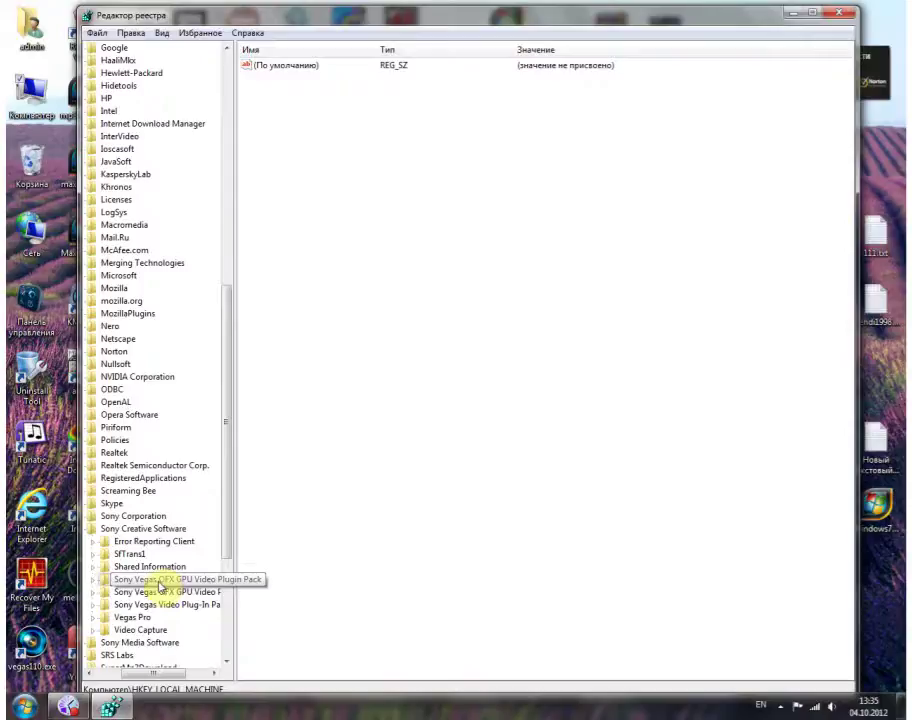
pyautogui.rightClick(160, 579)
pyautogui.click(202, 499)
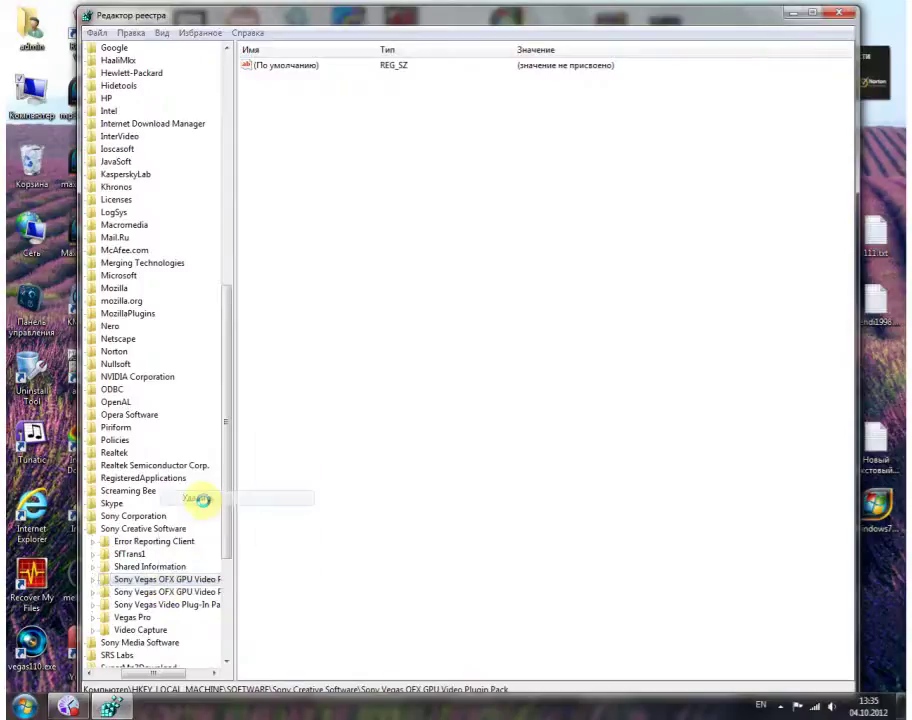
pyautogui.click(542, 352)
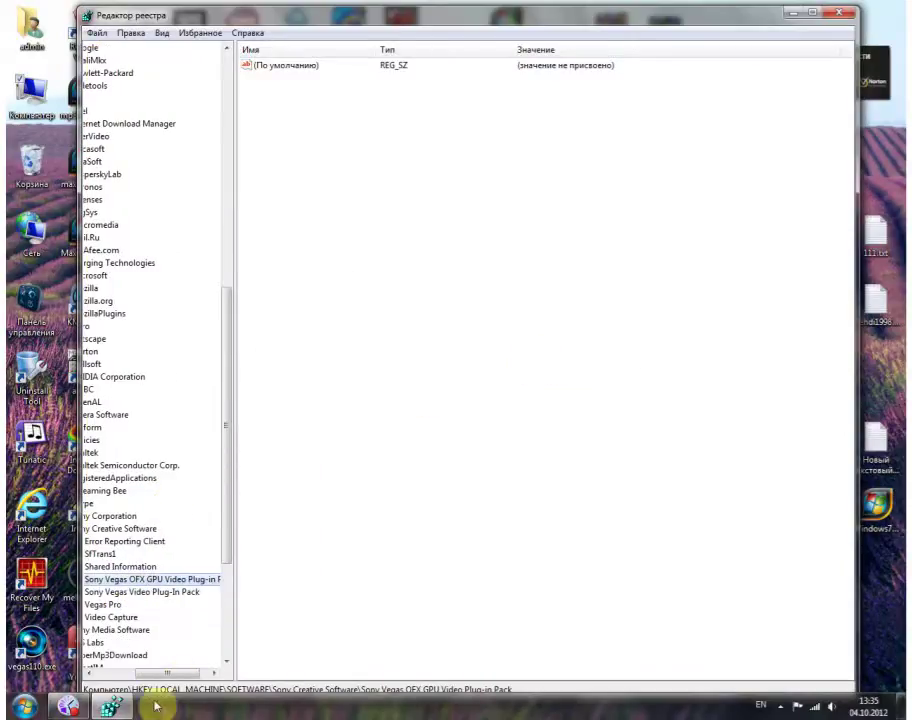
# Delete the Sony Vegas OFX GPU Video Plug-in Pack key under Sony Creative Software
pyautogui.moveTo(155, 674); pyautogui.dragTo(132, 674)
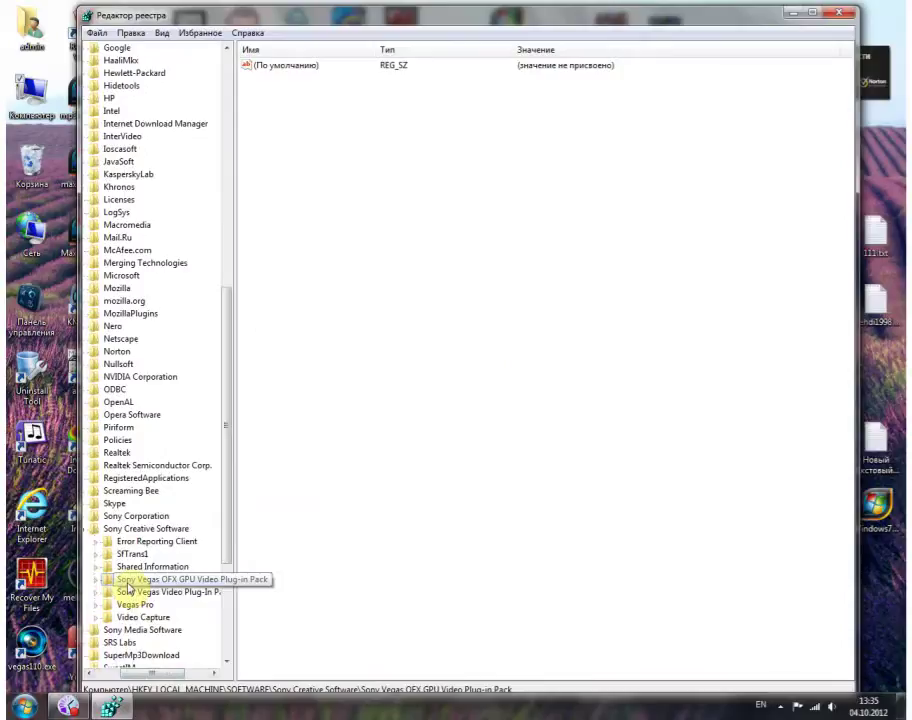
pyautogui.rightClick(141, 580)
pyautogui.click(192, 500)
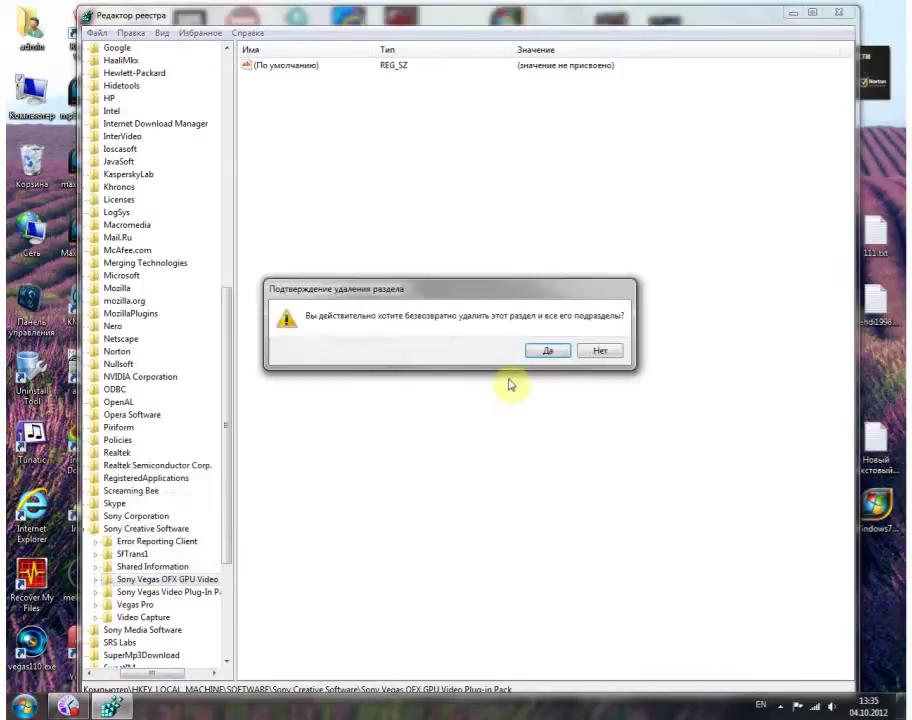
pyautogui.click(546, 352)
# Delete the Sony Vegas Video Plug-In Pack key under Sony Creative Software
pyautogui.rightClick(152, 581)
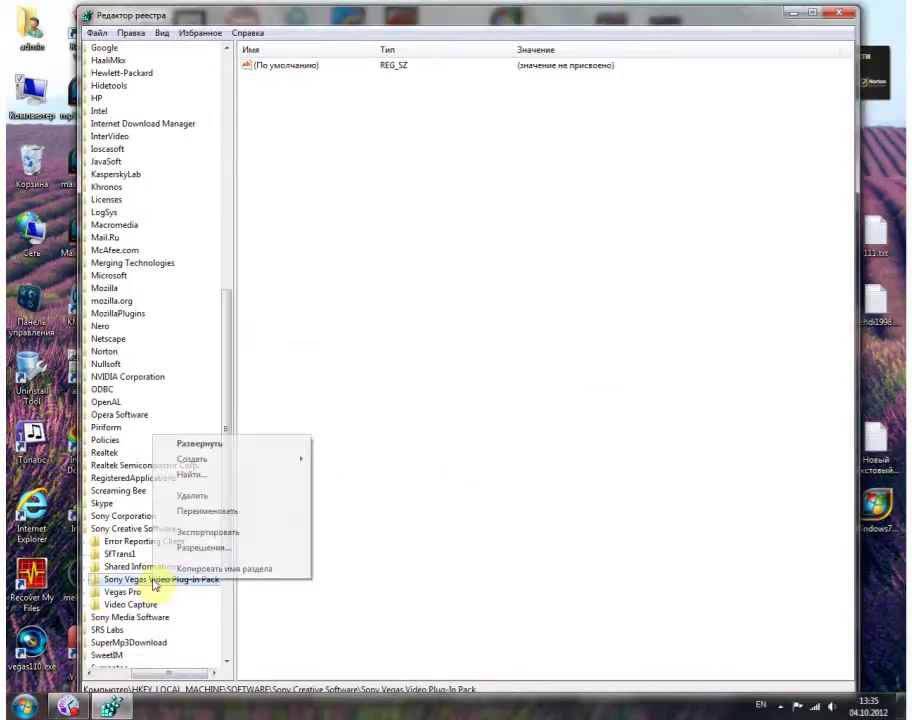
pyautogui.click(232, 498)
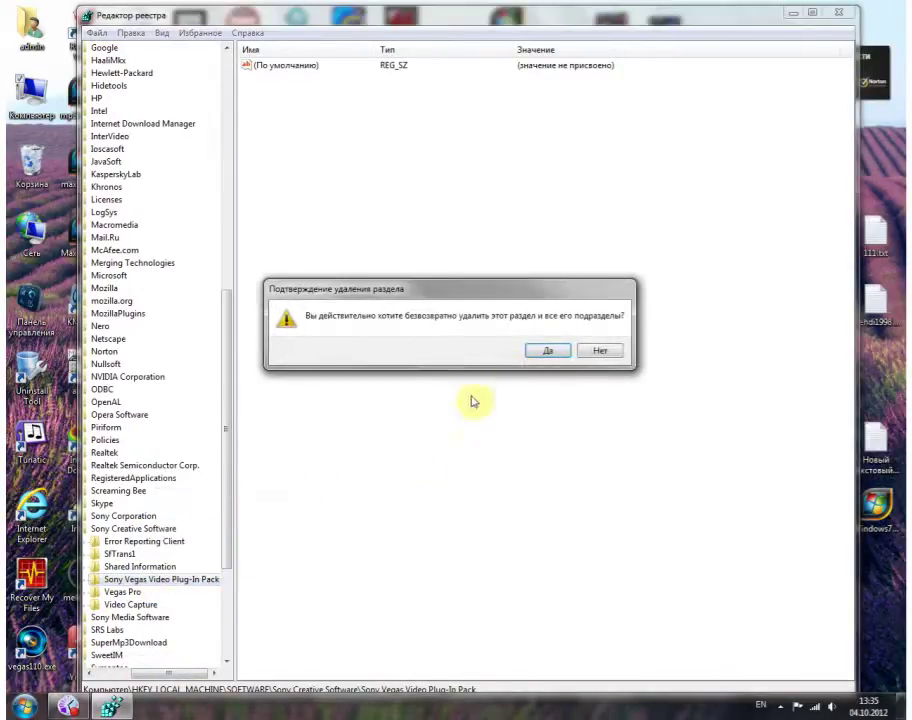
pyautogui.click(546, 352)
# Delete the Vegas Pro key under Sony Creative Software
pyautogui.rightClick(142, 580)
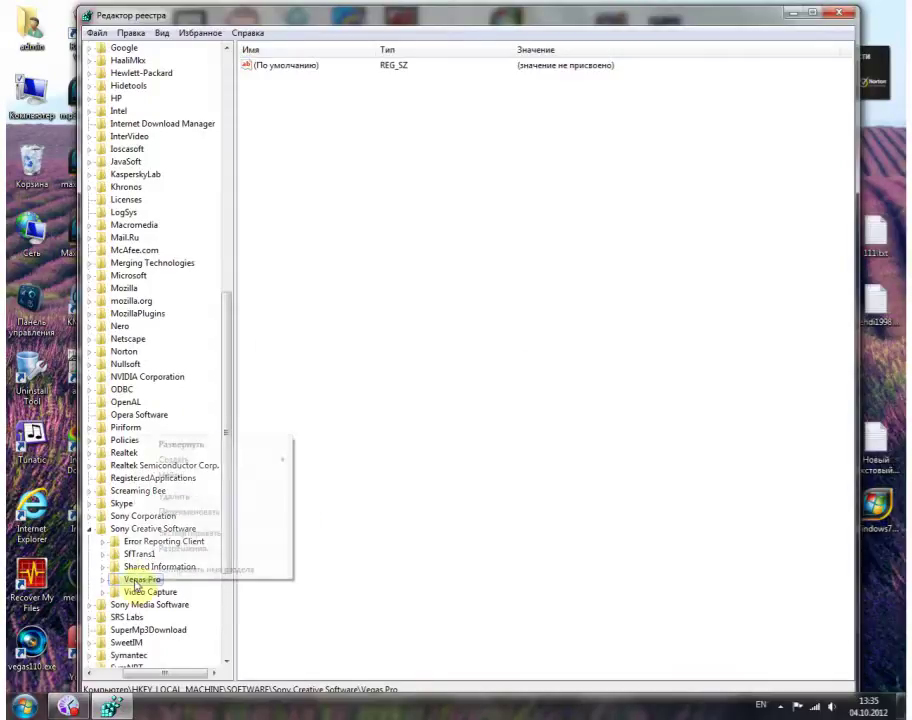
pyautogui.click(225, 499)
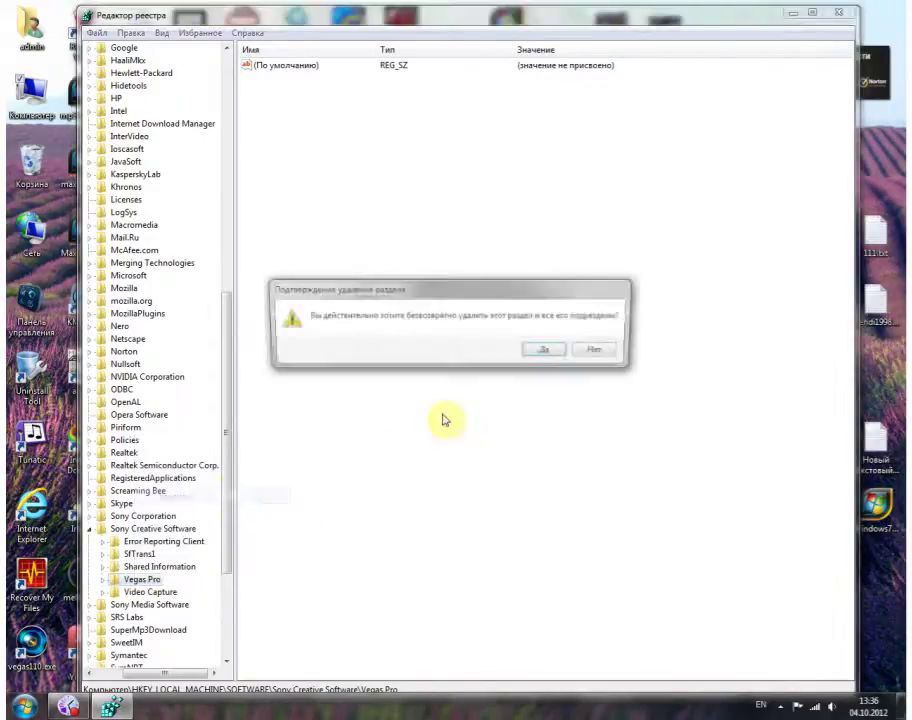
pyautogui.click(548, 352)
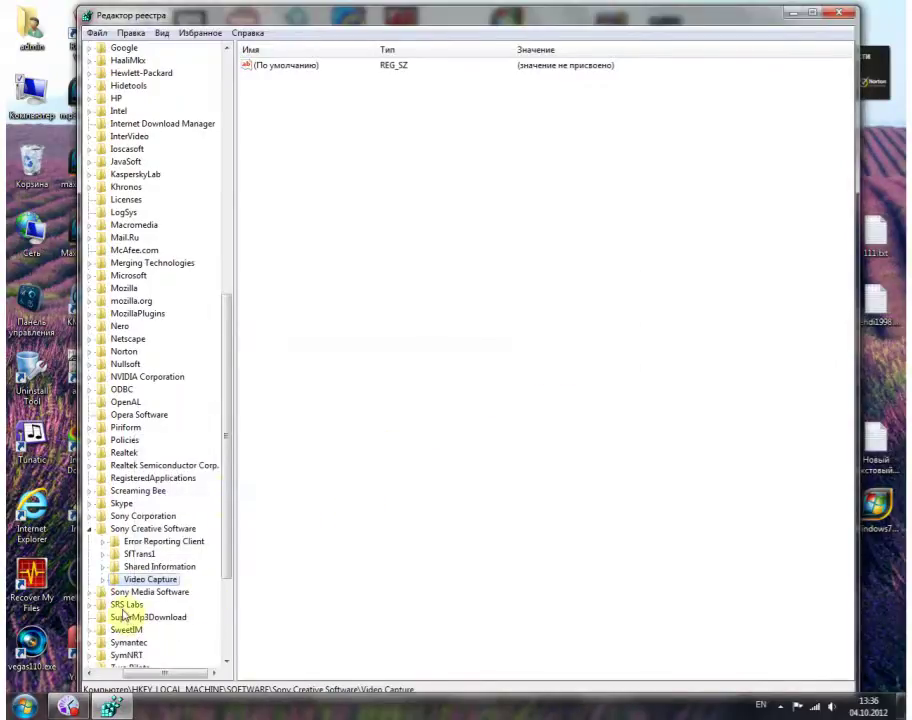
# Check the subkeys of Sony Media Software and collapse the SOFTWARE and HKEY_LOCAL_MACHINE branches
pyautogui.click(92, 593)
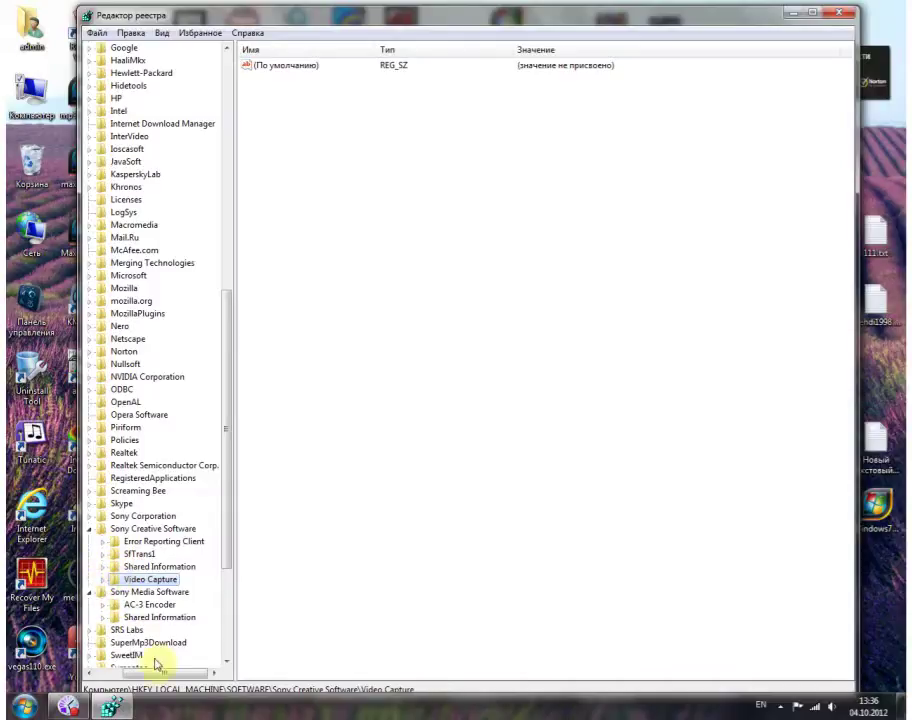
pyautogui.hscroll(-2, 110, 640)
pyautogui.scroll(10, 110, 640)
pyautogui.scroll(4, 102, 367)
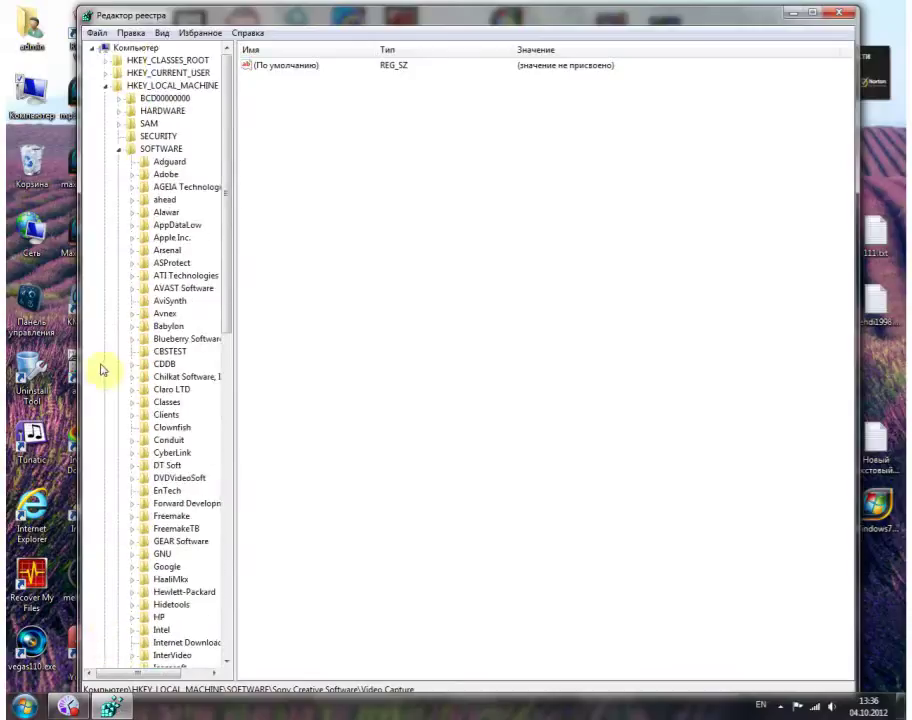
pyautogui.click(119, 149)
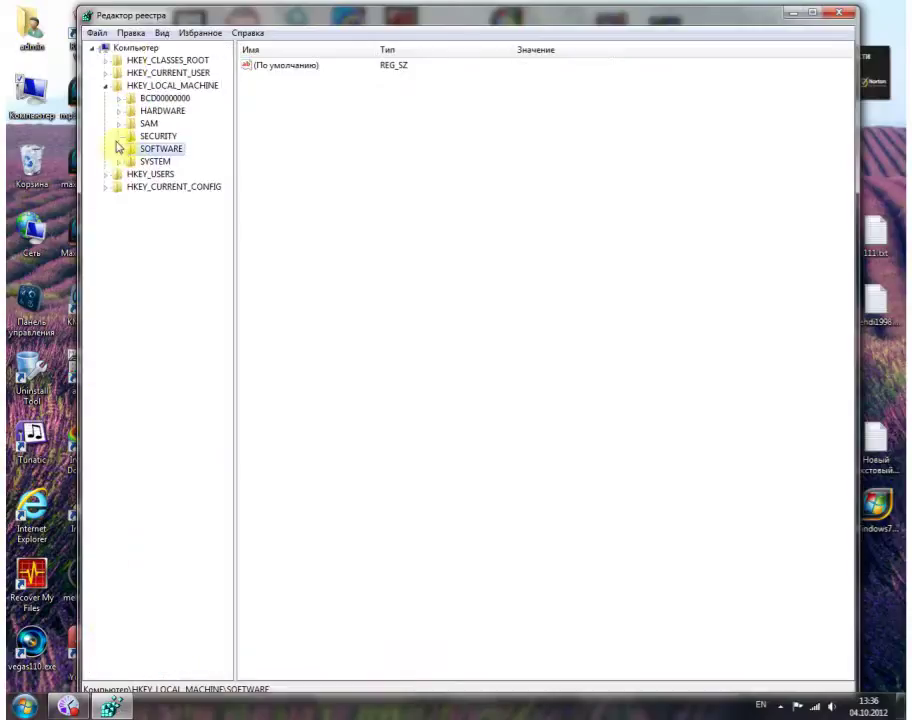
pyautogui.click(108, 86)
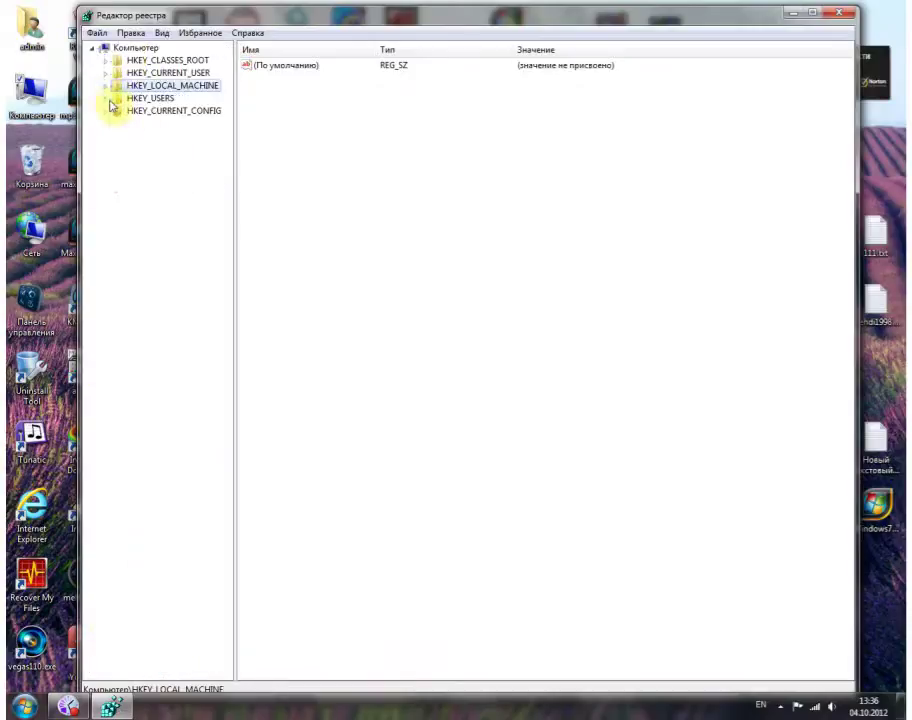
pyautogui.click(107, 99)
pyautogui.click(107, 87)
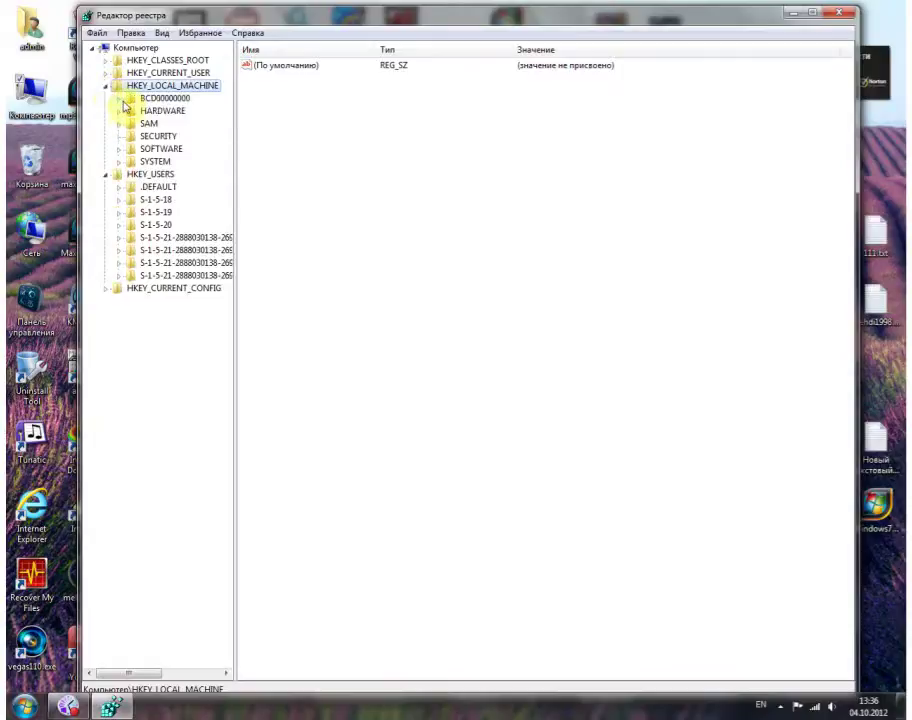
pyautogui.click(107, 87)
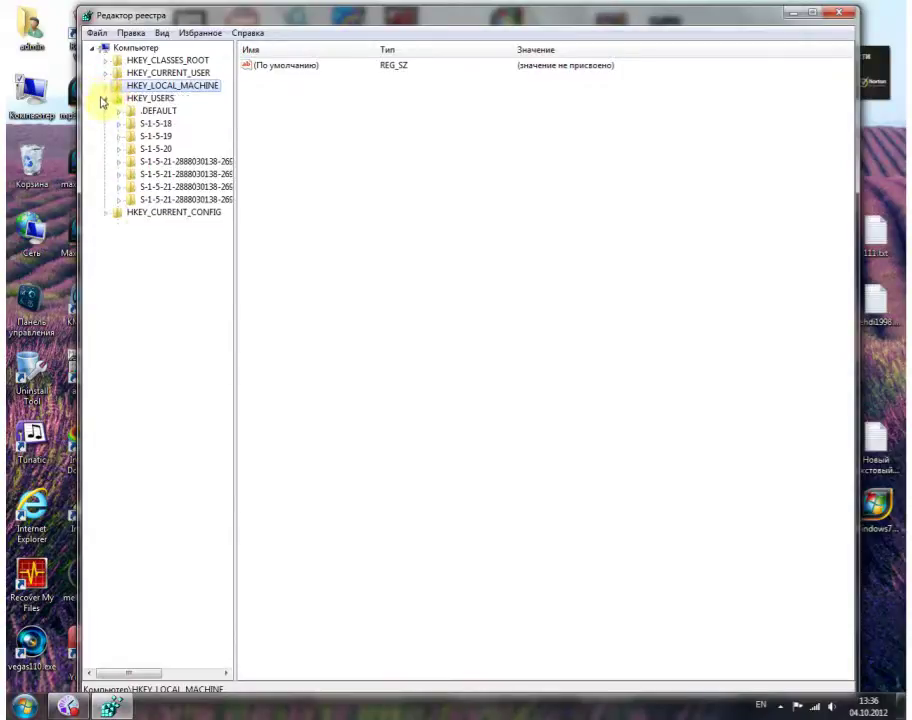
pyautogui.click(106, 99)
# Expand the Sony Creative Software key under HKEY_CURRENT_USER\Software in the registry tree
pyautogui.click(106, 73)
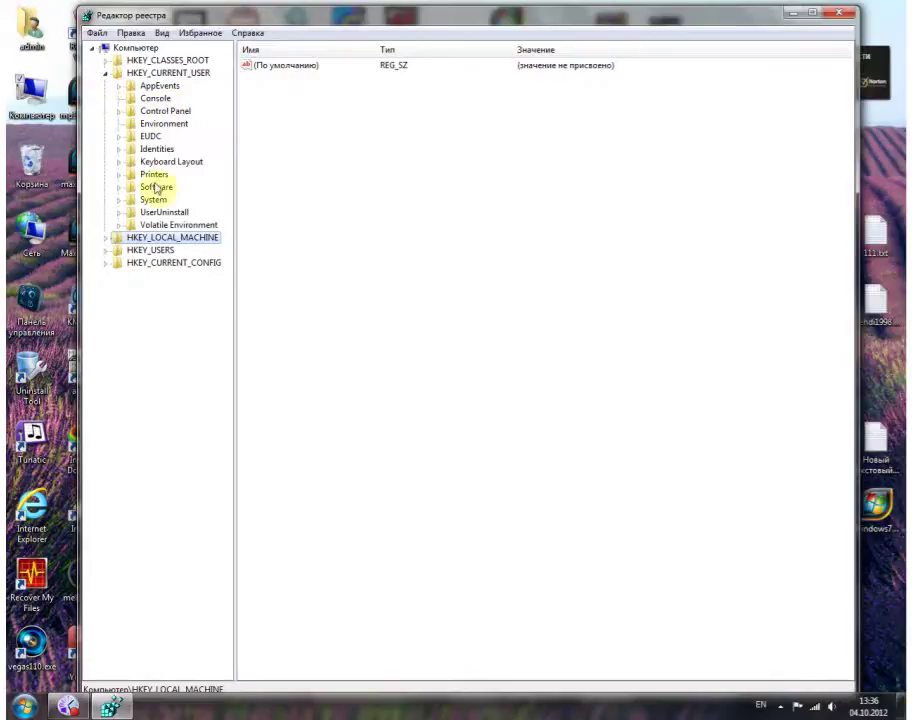
pyautogui.click(119, 187)
pyautogui.scroll(-9, 145, 350)
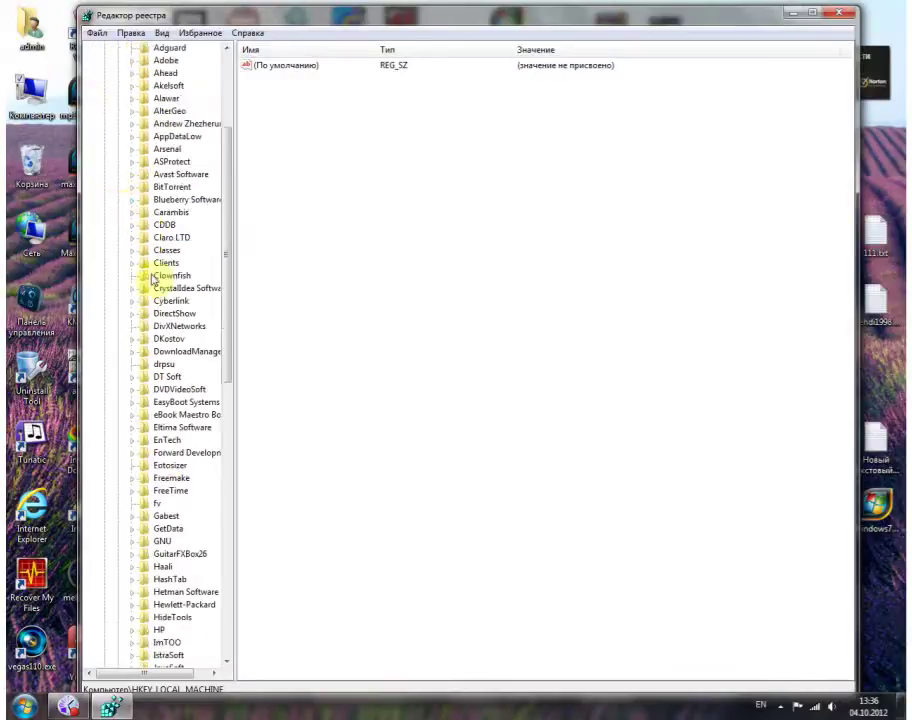
pyautogui.scroll(-3, 165, 595)
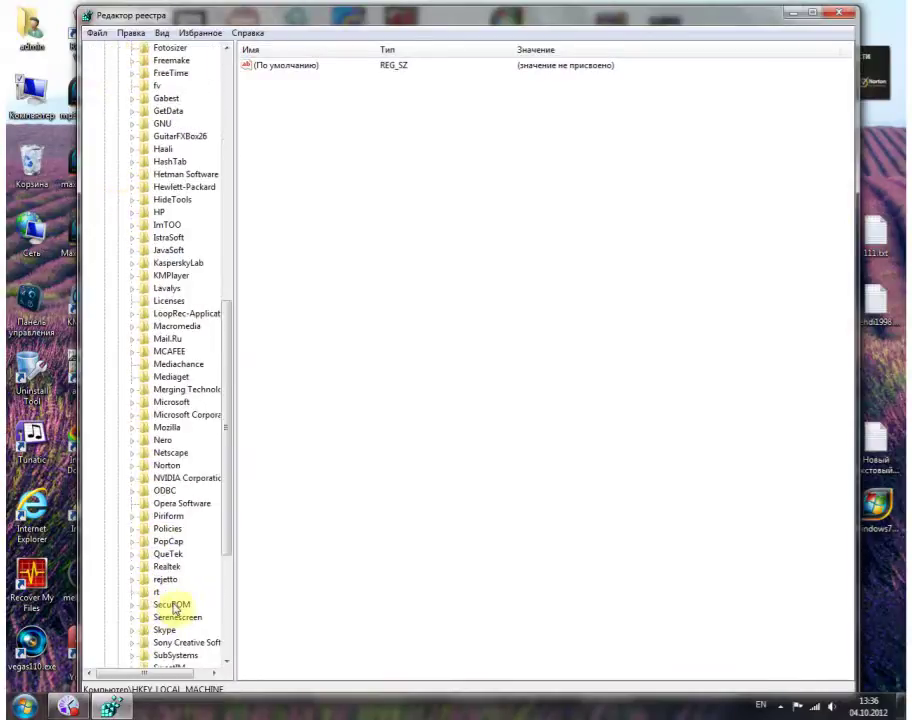
pyautogui.scroll(-1, 175, 607)
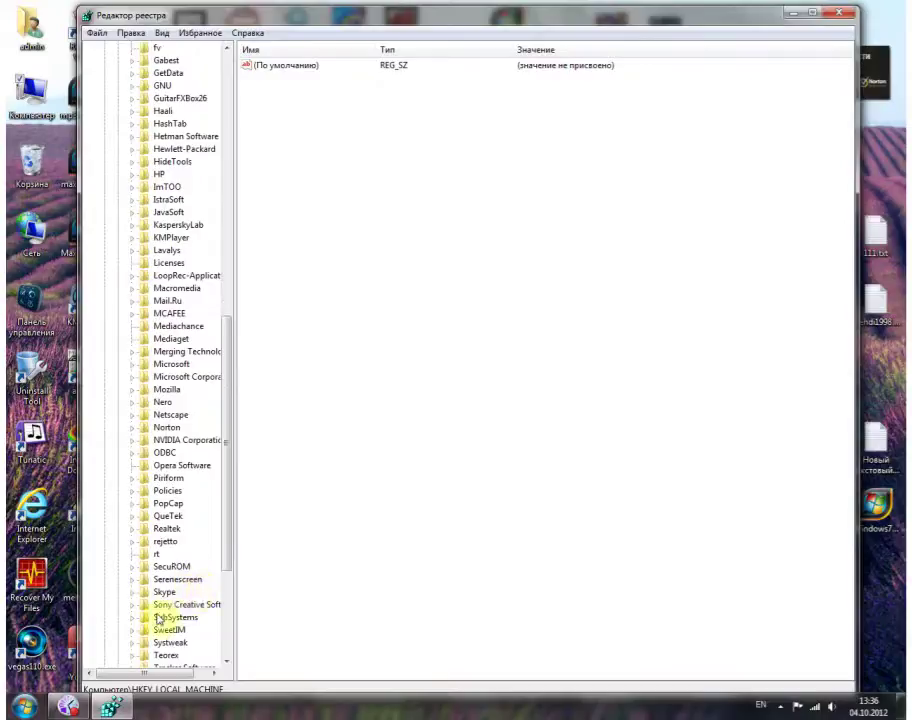
pyautogui.scroll(-2, 157, 620)
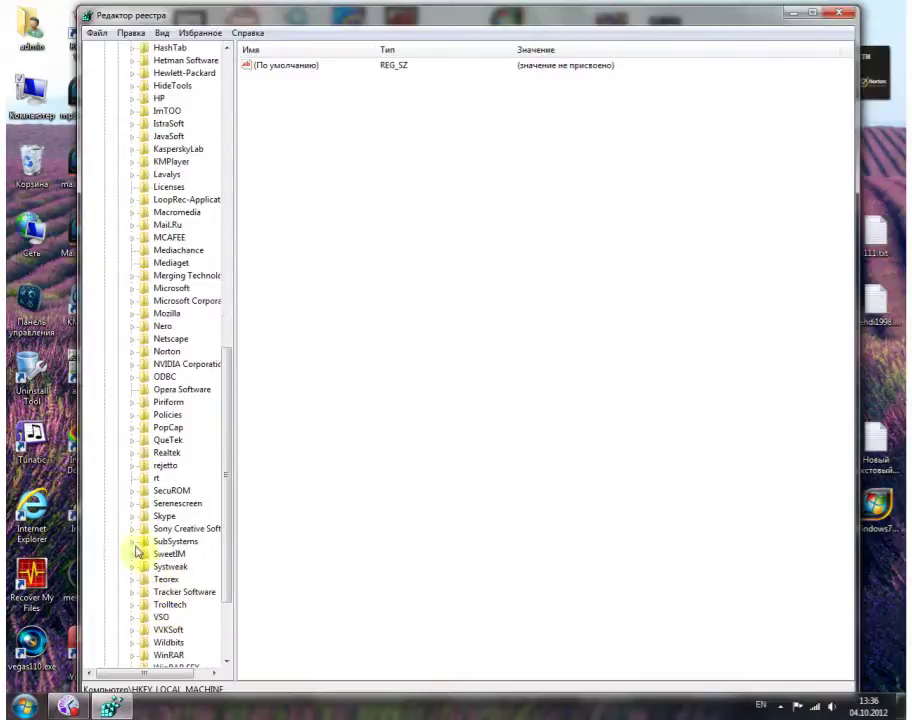
pyautogui.click(133, 530)
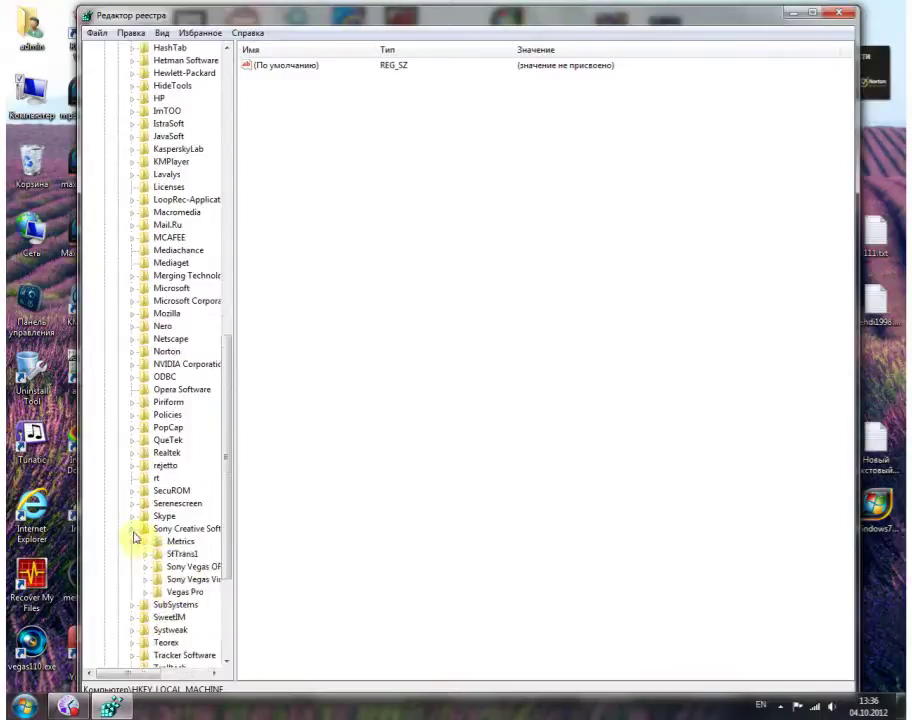
# Delete the Sony Vegas OFX GPU Video Plug-In Pack key under Sony Creative Software in HKEY_CURRENT_USER
pyautogui.moveTo(125, 674); pyautogui.dragTo(175, 680)
pyautogui.rightClick(118, 572)
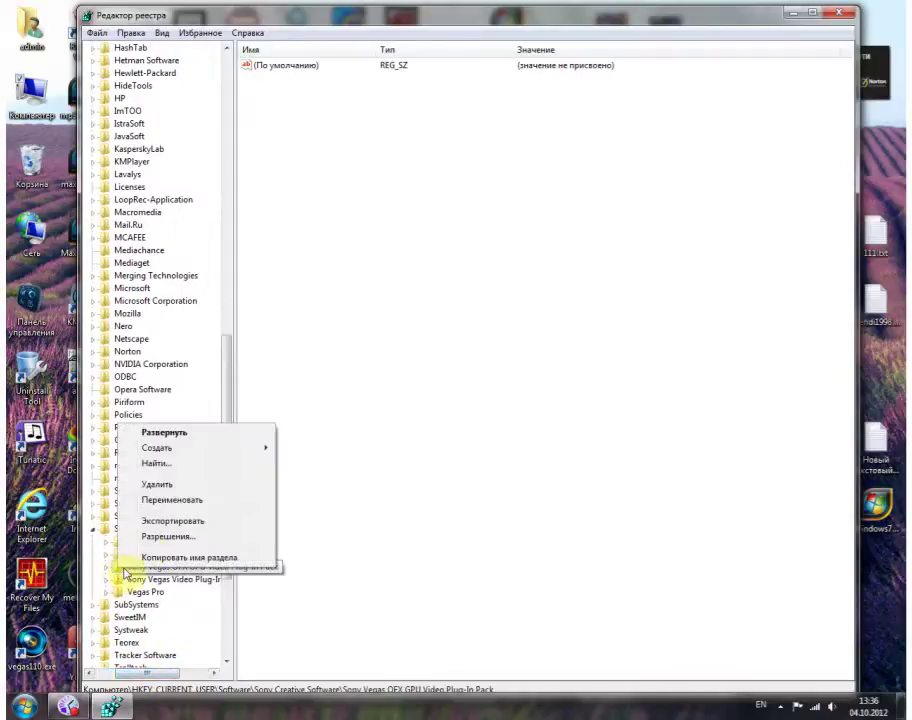
pyautogui.click(157, 484)
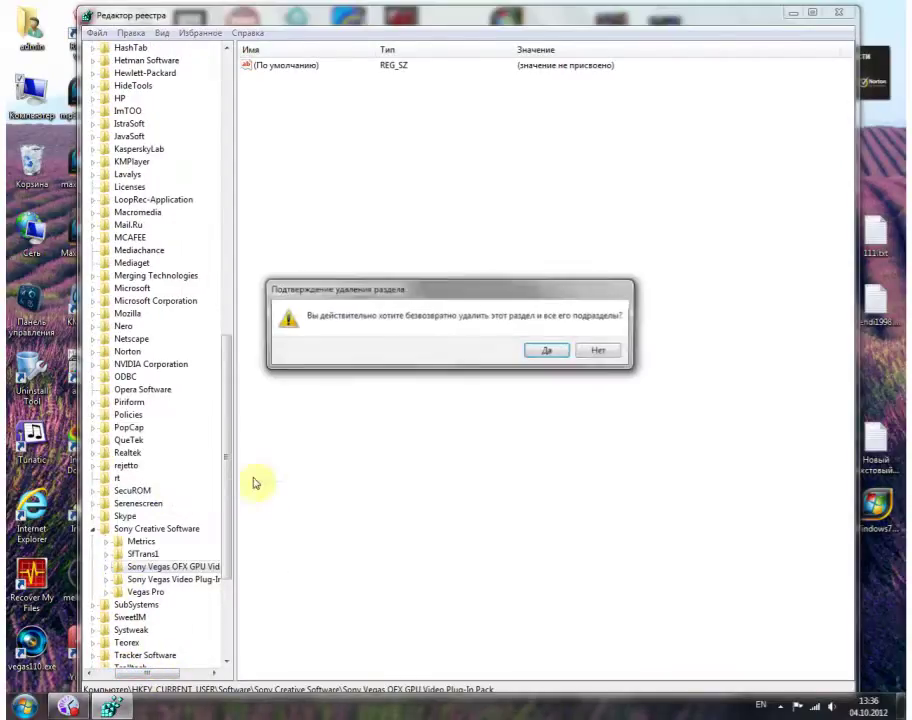
pyautogui.click(556, 351)
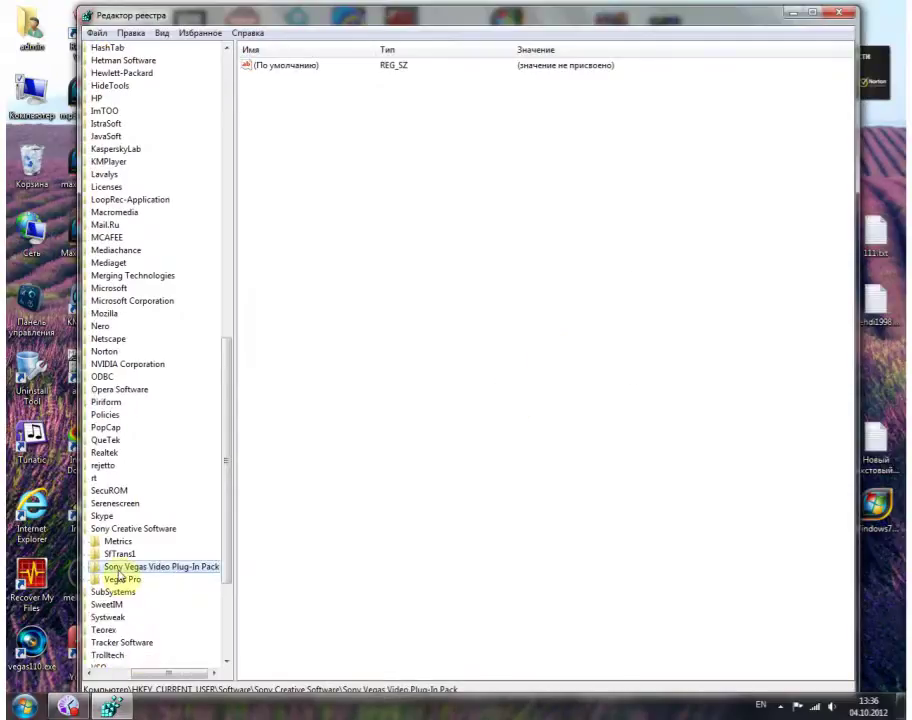
# Delete the Sony Vegas Video Plug-In Pack key under Sony Creative Software in HKEY_CURRENT_USER
pyautogui.rightClick(118, 568)
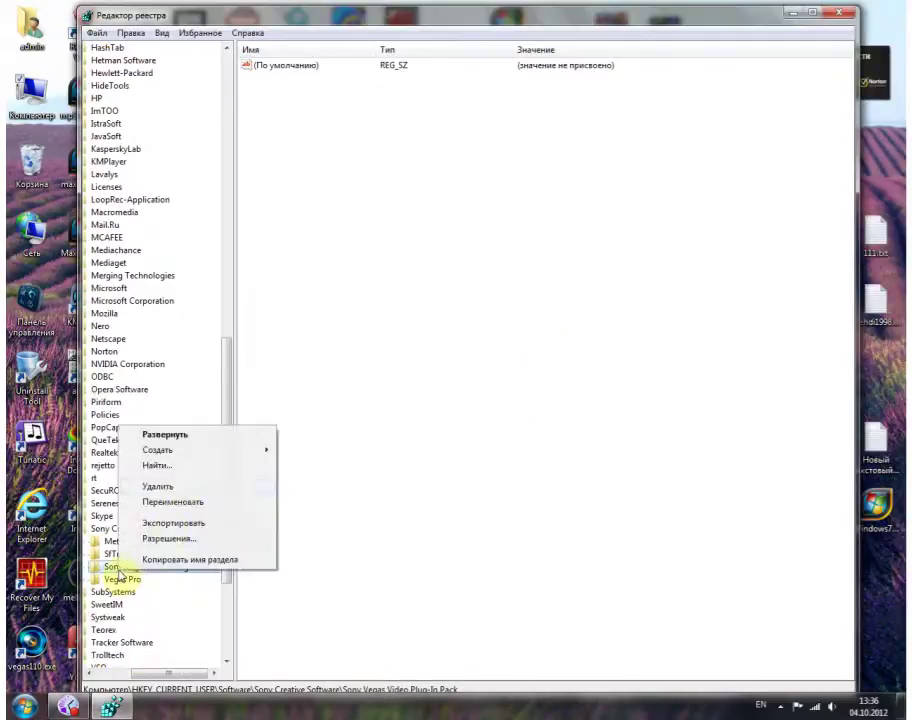
pyautogui.click(177, 492)
pyautogui.click(549, 350)
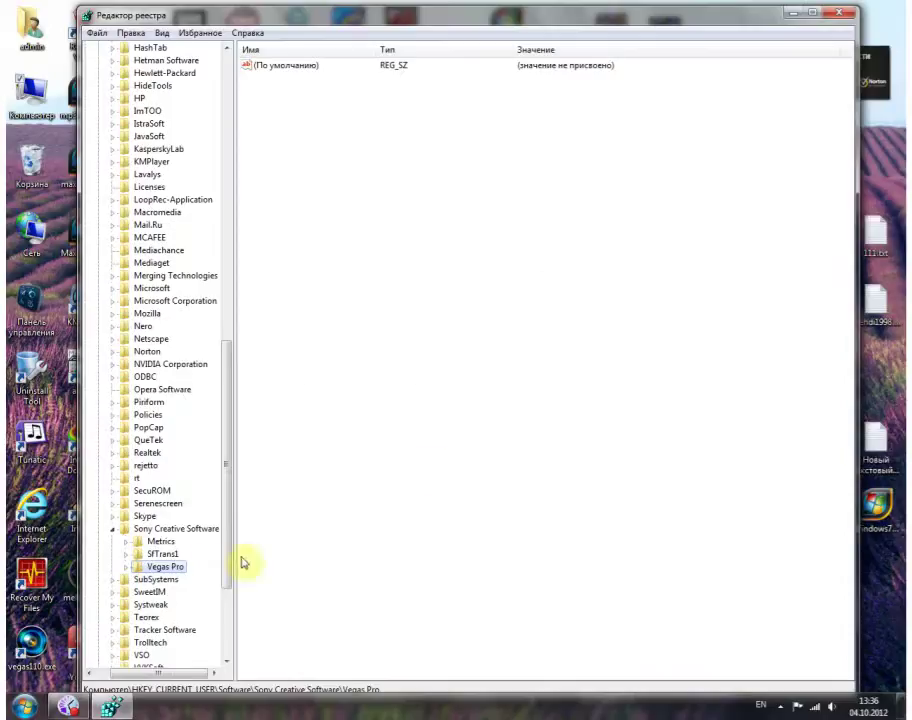
# Delete the Vegas Pro key under Sony Creative Software in HKEY_CURRENT_USER and close the registry editor
pyautogui.rightClick(147, 568)
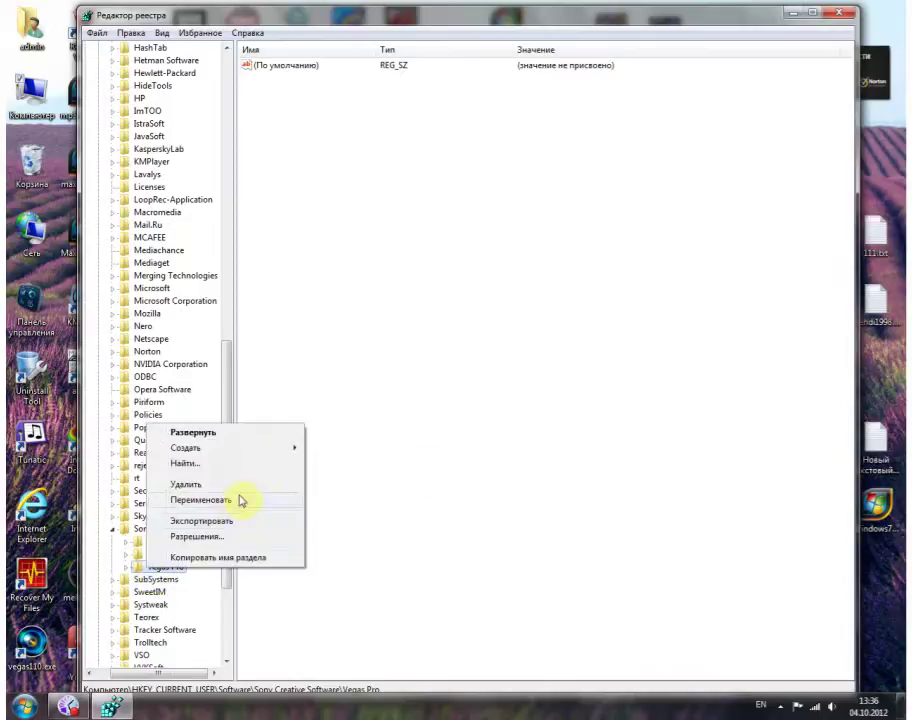
pyautogui.click(222, 486)
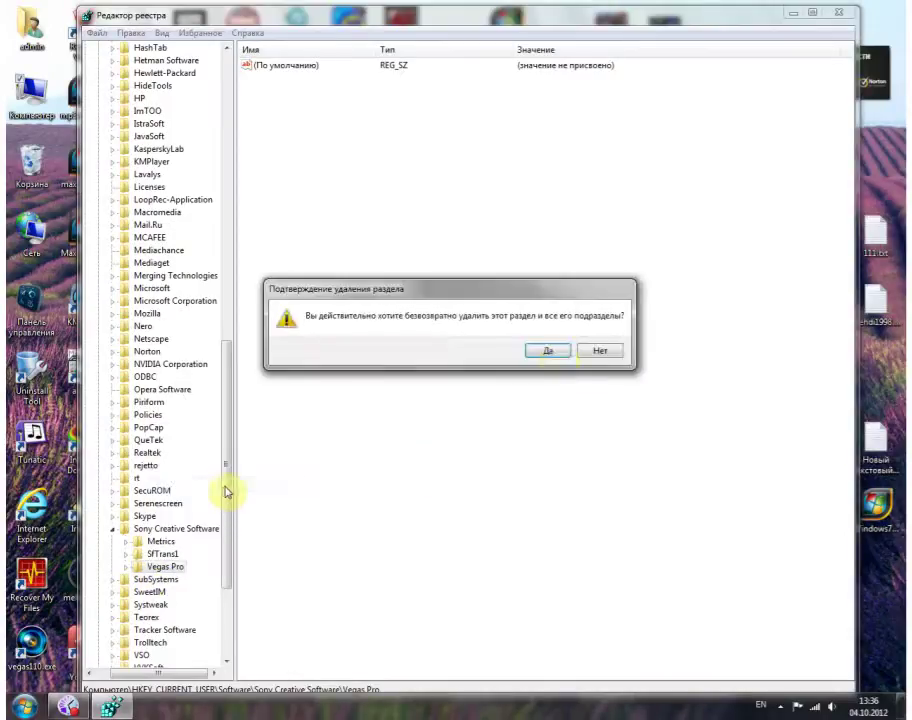
pyautogui.click(556, 352)
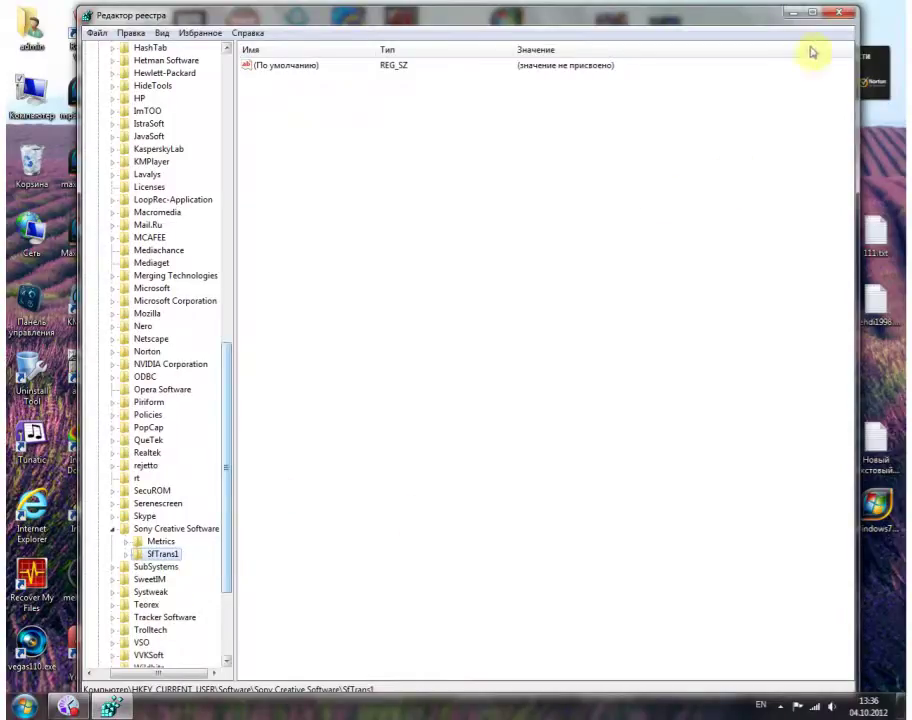
pyautogui.click(840, 15)
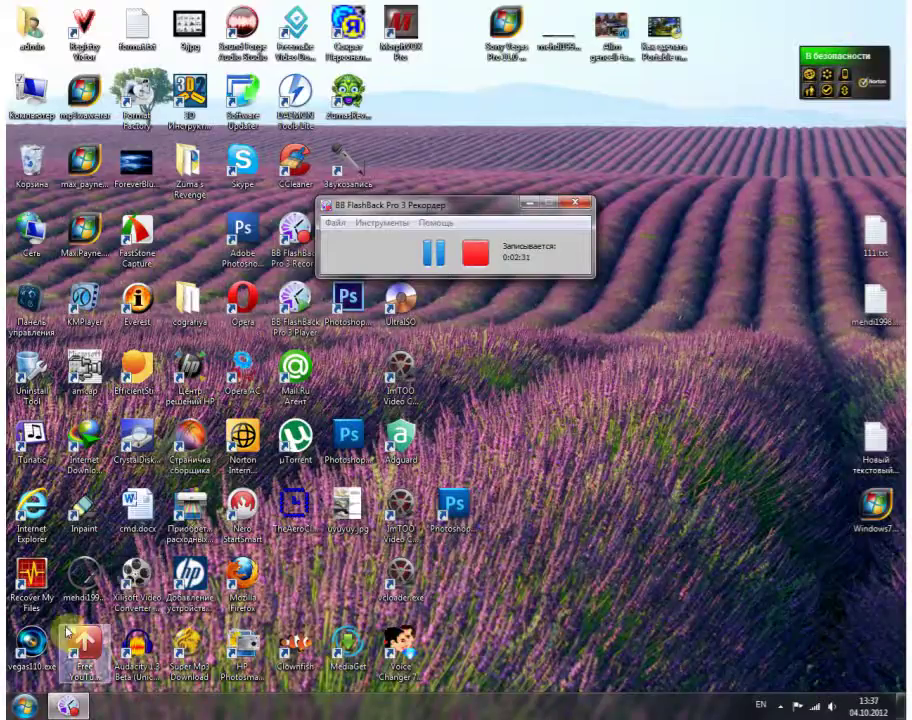
# Switch to Uninstall Tool and start uninstalling Vegas Pro 11.0 from the list of installed programs
pyautogui.moveTo(489, 206); pyautogui.dragTo(590, 122)
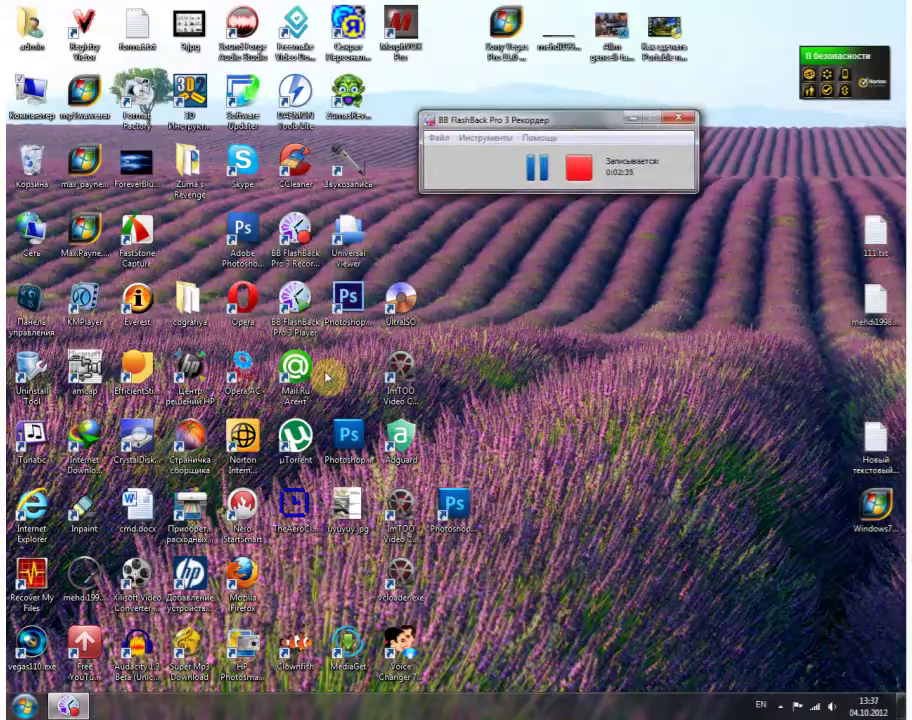
pyautogui.click(22, 376)
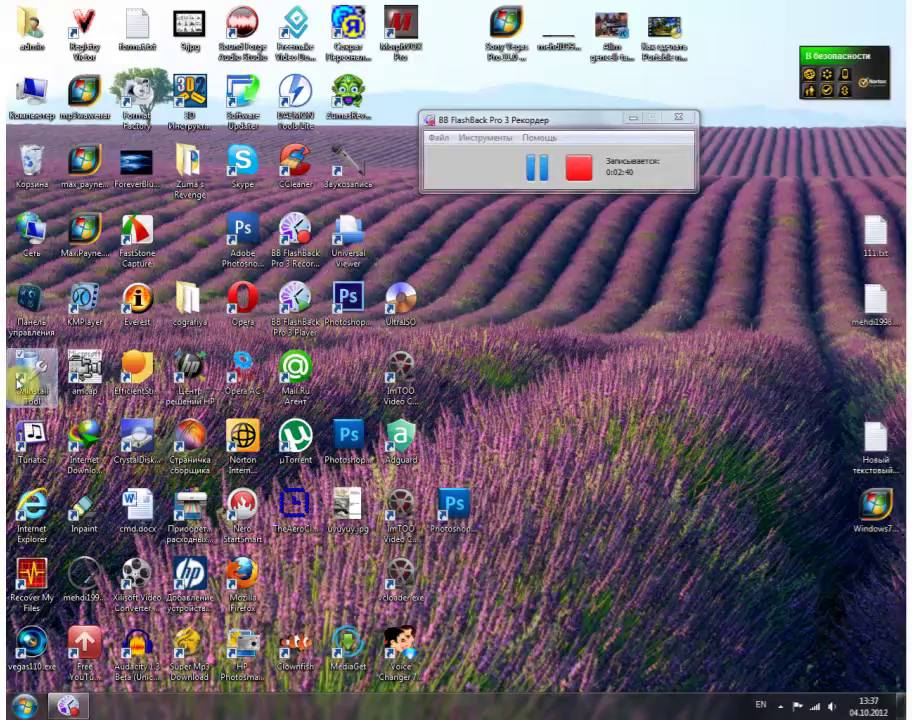
pyautogui.doubleClick(22, 376)
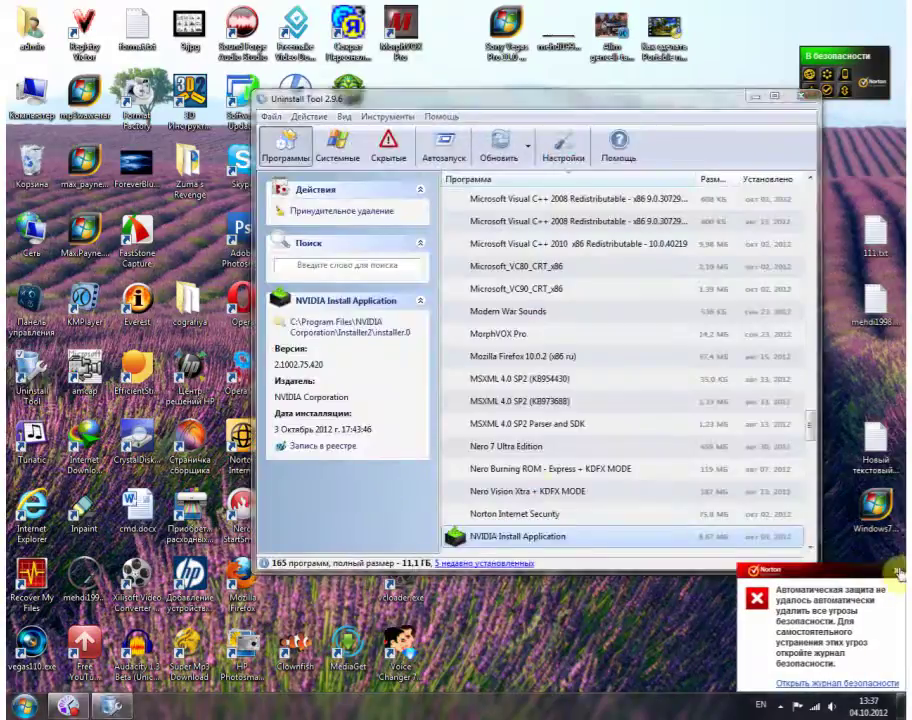
pyautogui.click(528, 488)
pyautogui.scroll(-12, 528, 488)
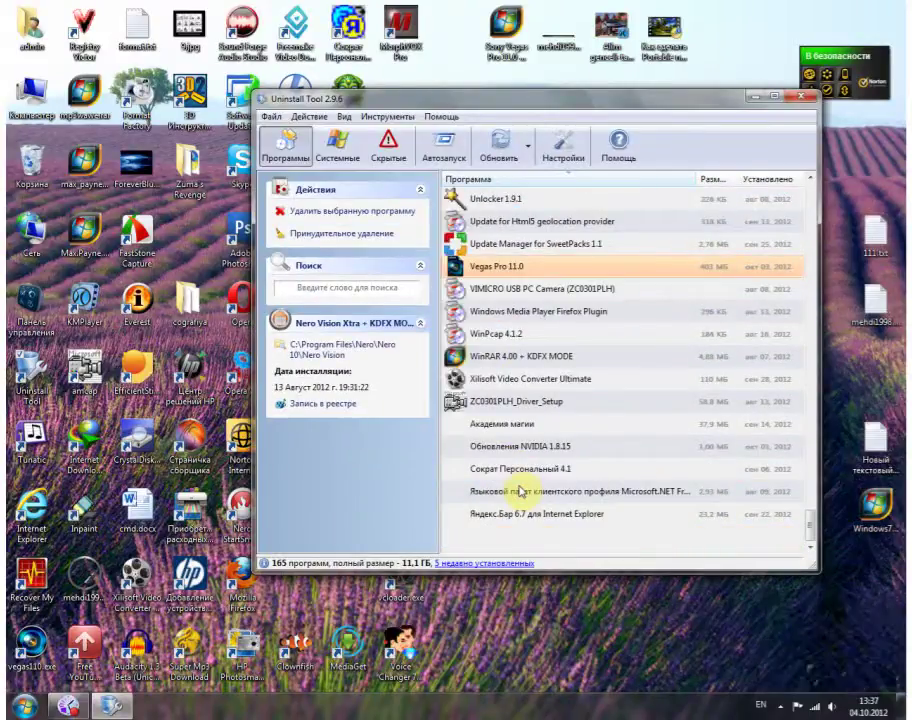
pyautogui.click(500, 268)
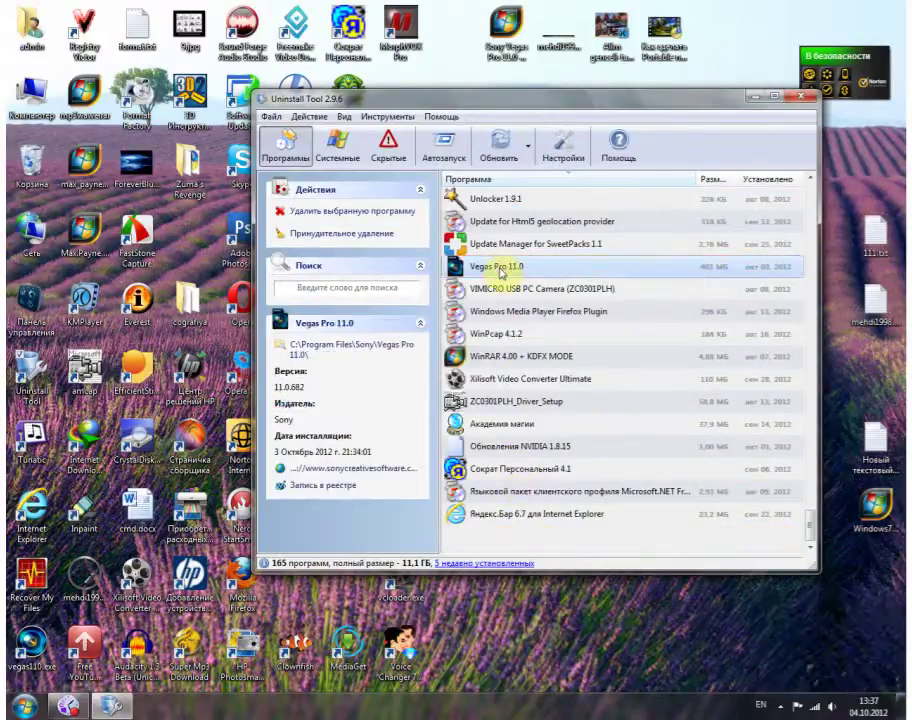
pyautogui.rightClick(500, 270)
pyautogui.click(536, 298)
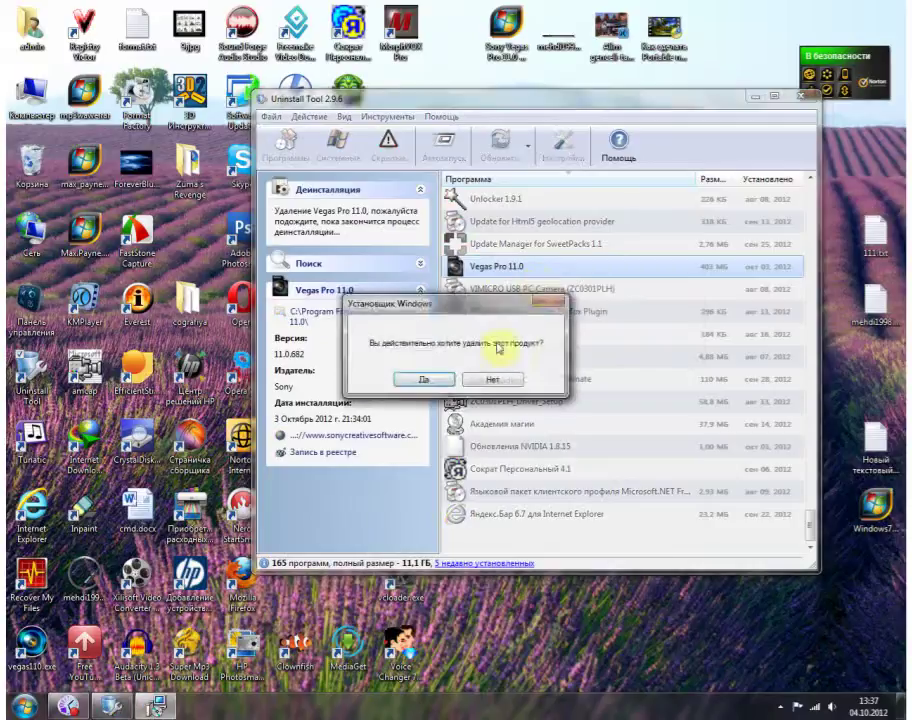
pyautogui.click(419, 381)
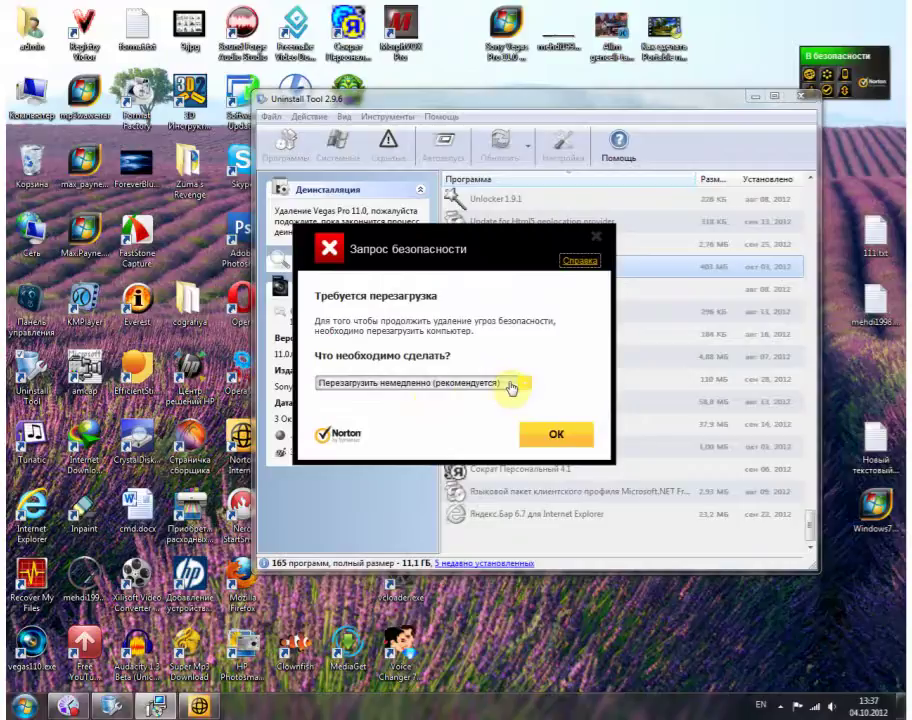
# Postpone the restart requested by Norton by choosing the 24-hour reminder (Напомнить через 24 часа)
pyautogui.click(512, 388)
pyautogui.click(451, 451)
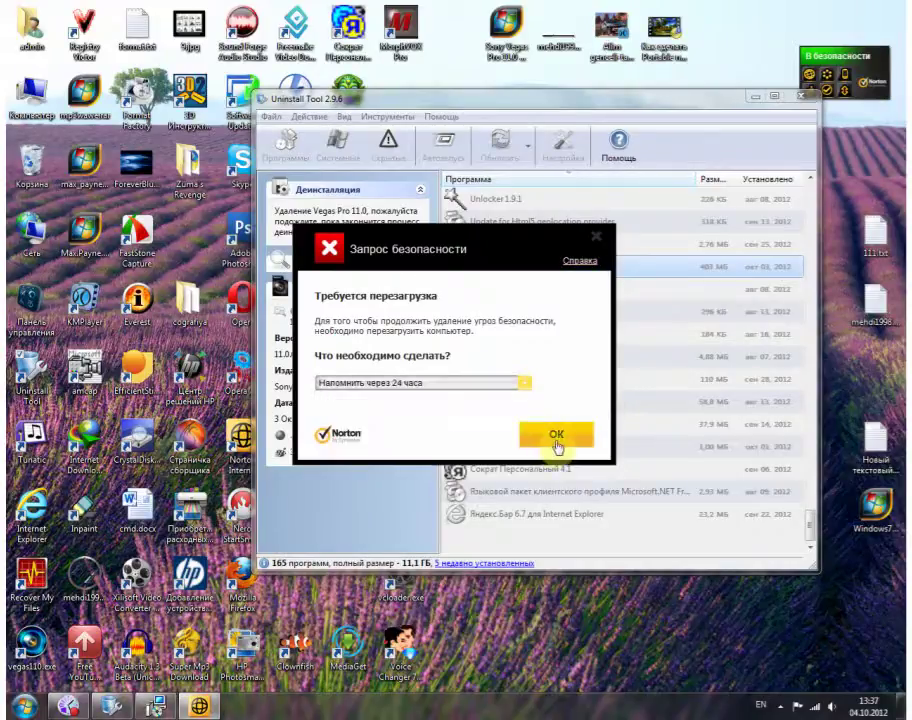
pyautogui.click(557, 440)
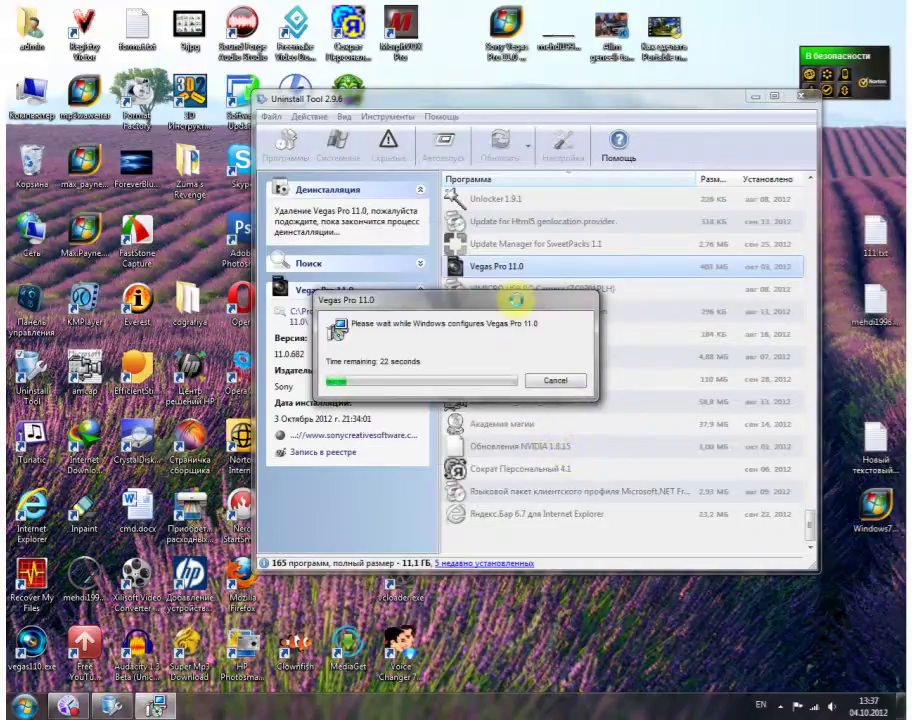
pyautogui.moveTo(515, 299); pyautogui.dragTo(564, 299)
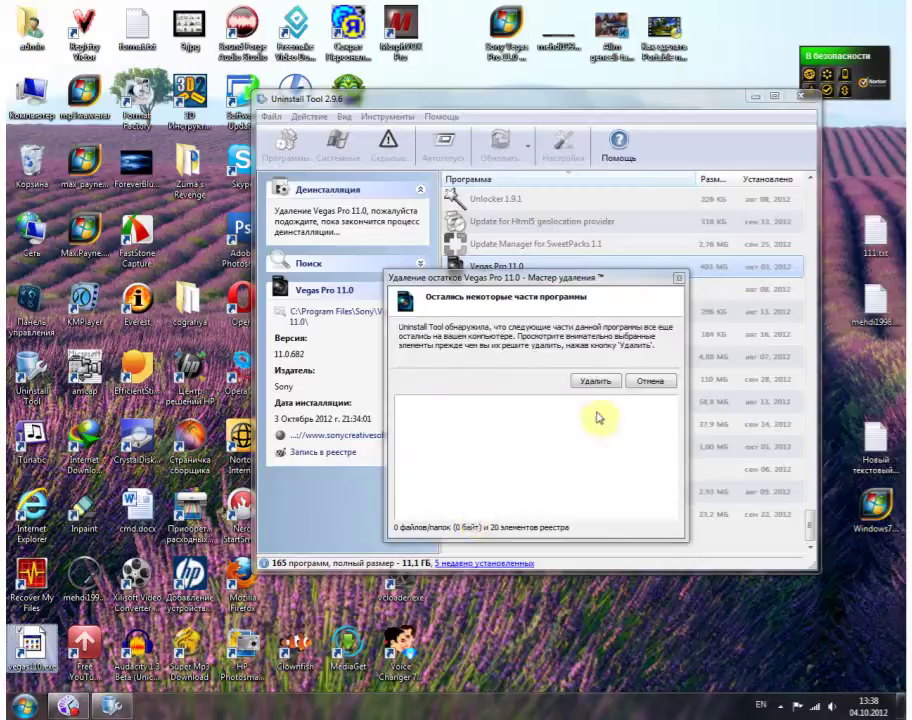
# Remove the leftover Vegas Pro 11.0 items in the uninstall wizard and close Uninstall Tool
pyautogui.click(595, 386)
pyautogui.click(647, 386)
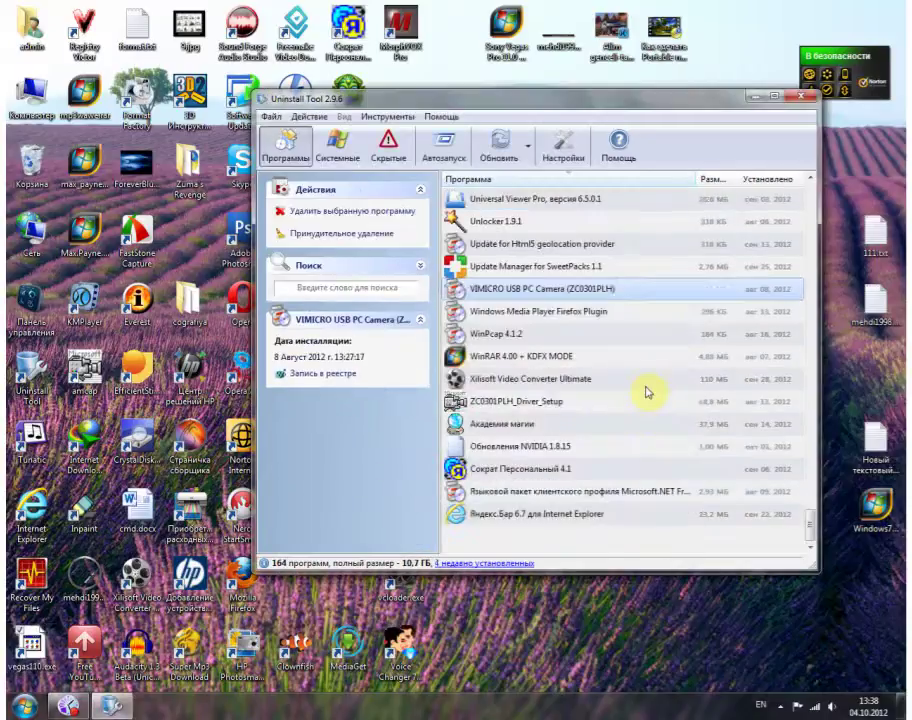
pyautogui.click(801, 96)
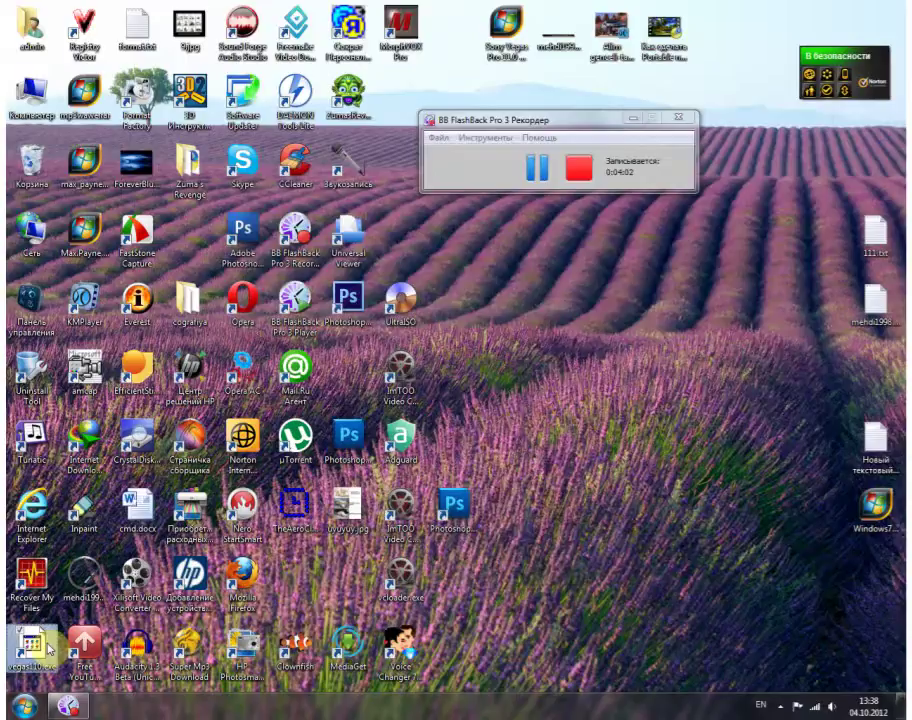
# Delete the vegas110.exe shortcut from the desktop
pyautogui.press('Delete')
pyautogui.press('Return')
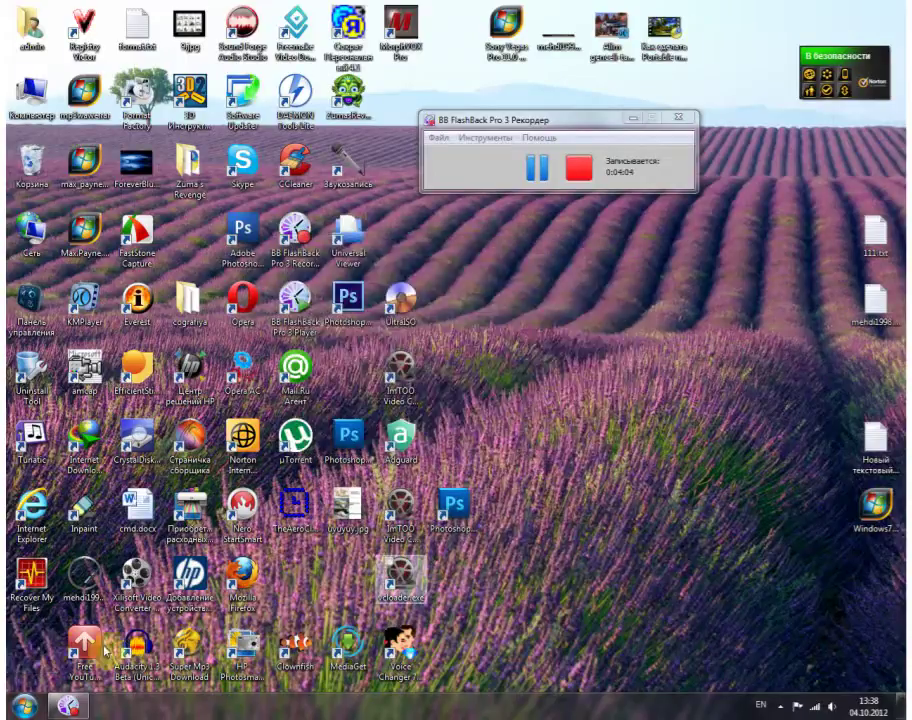
pyautogui.click(651, 498)
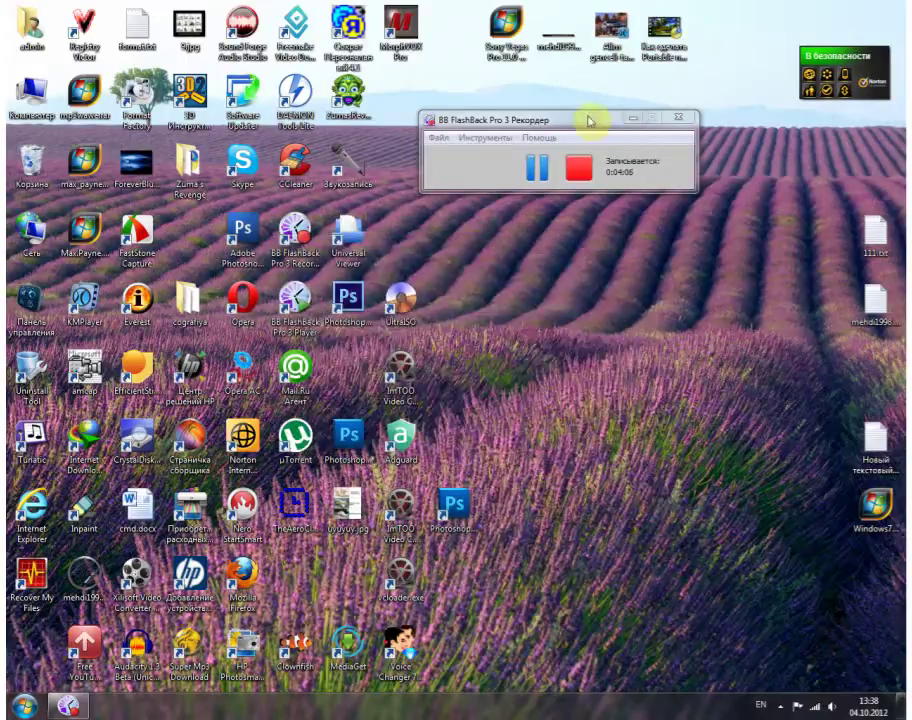
pyautogui.moveTo(590, 118); pyautogui.dragTo(613, 128)
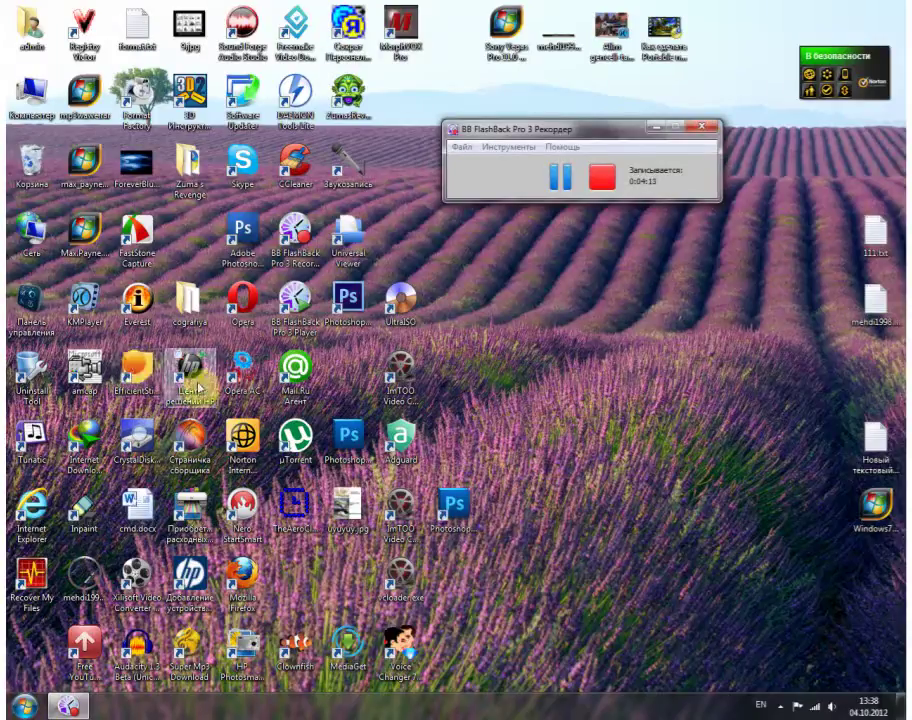
# Switch to CCleaner, analyse the system for junk files and run the cleanup
pyautogui.doubleClick(304, 170)
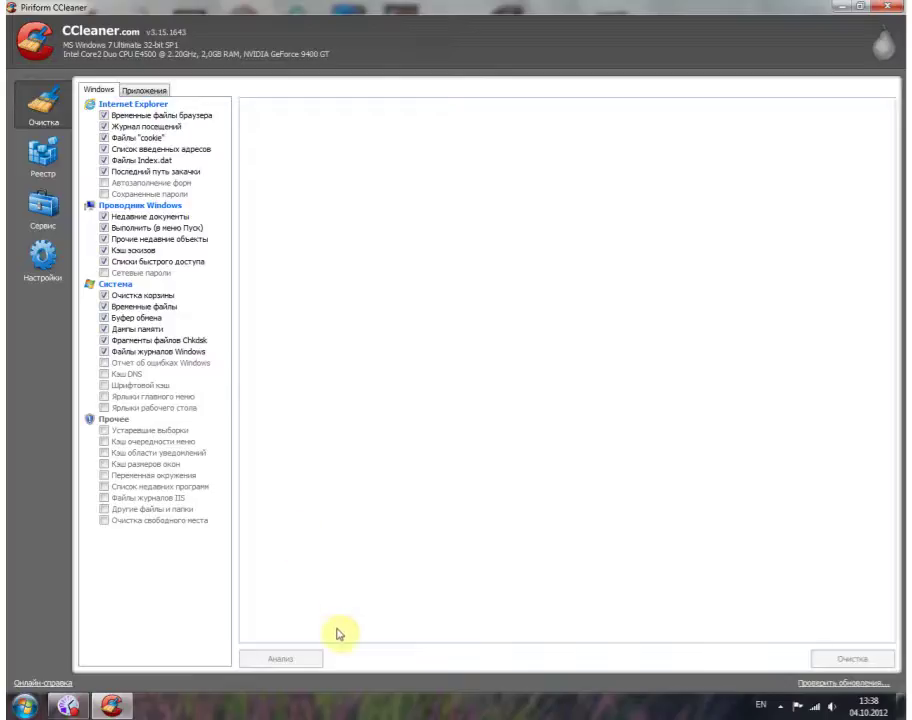
pyautogui.click(287, 659)
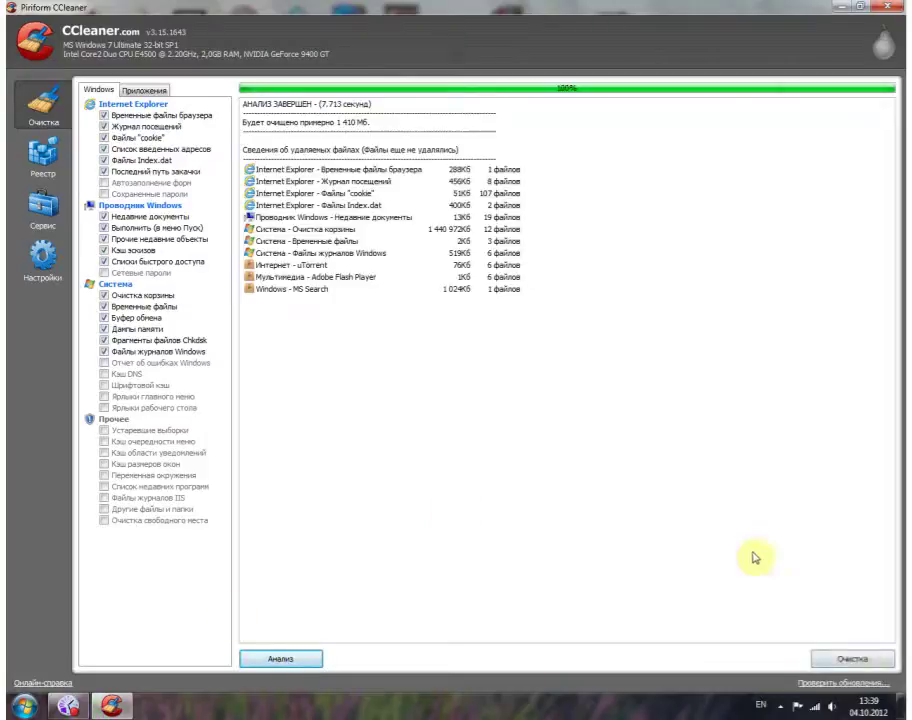
pyautogui.click(851, 662)
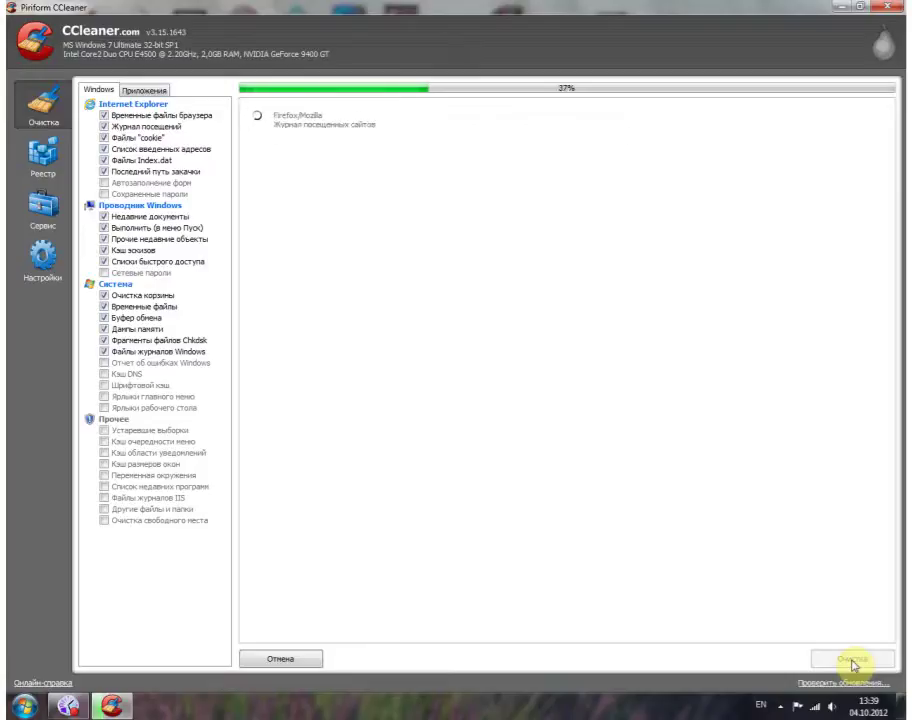
pyautogui.click(851, 660)
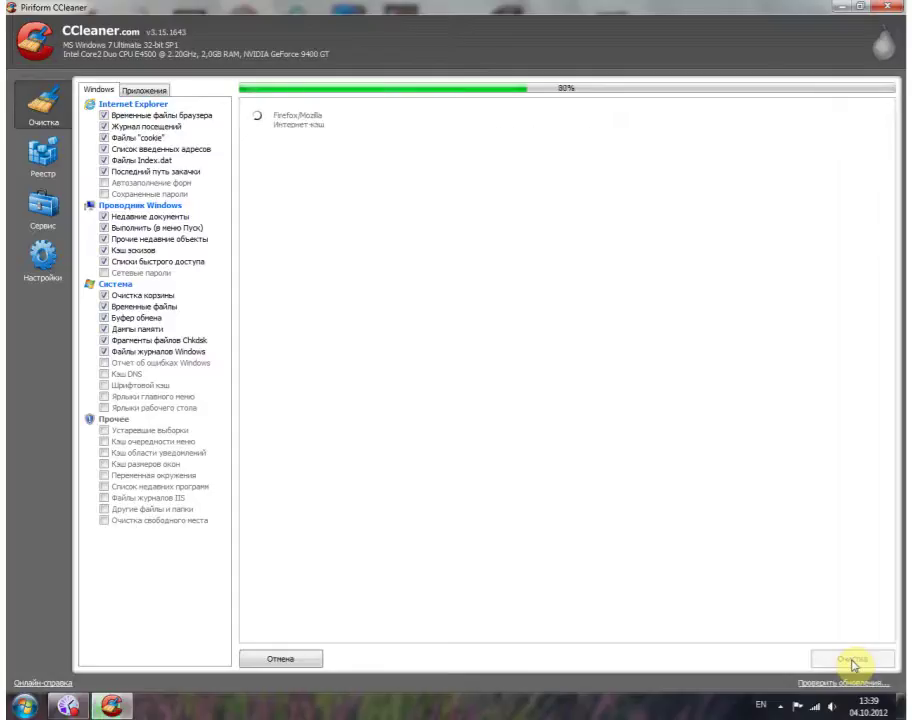
# Scan the registry for problems in CCleaner, fix all the checked issues and close the program
pyautogui.click(43, 158)
pyautogui.click(293, 662)
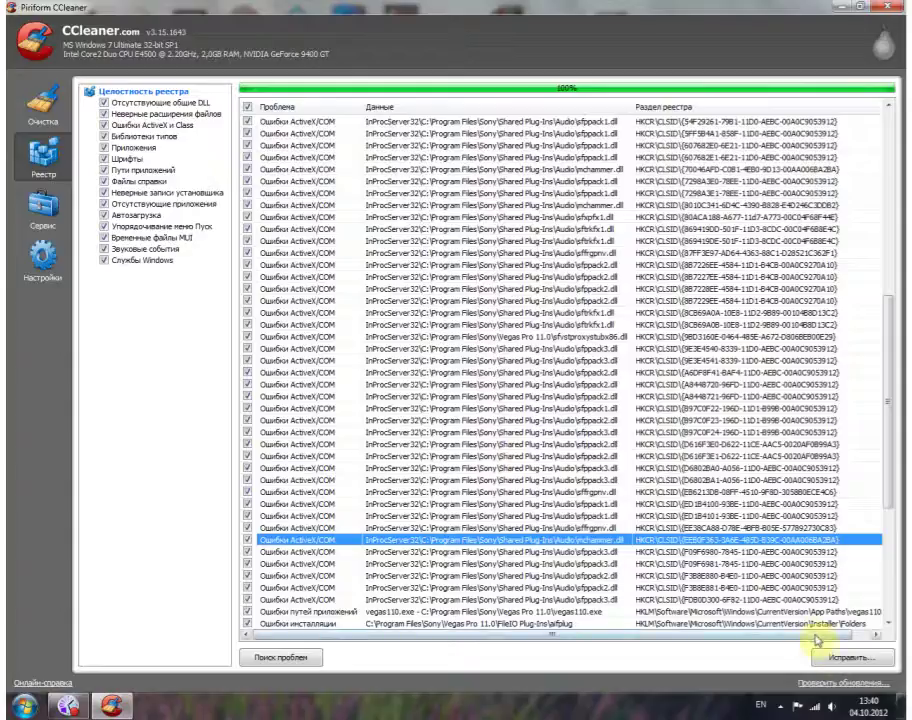
pyautogui.click(840, 657)
pyautogui.click(486, 383)
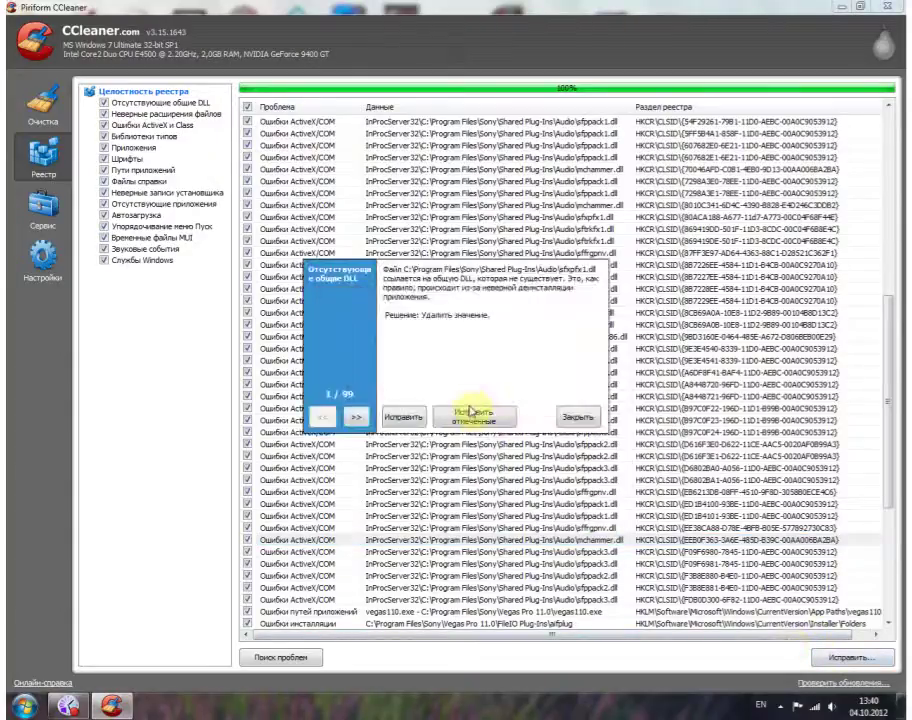
pyautogui.click(474, 416)
pyautogui.click(576, 418)
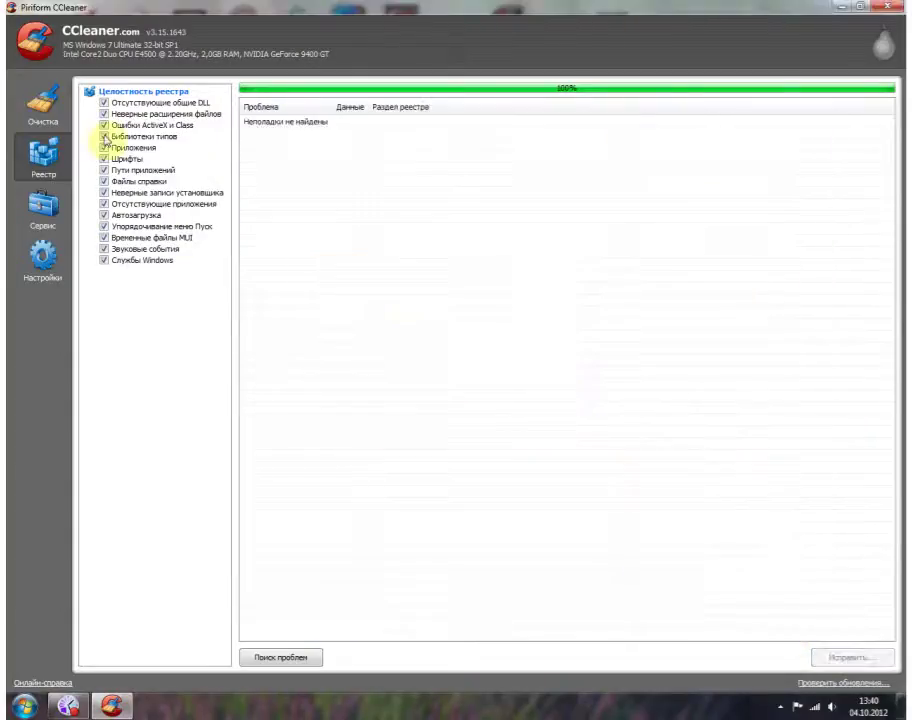
pyautogui.click(43, 105)
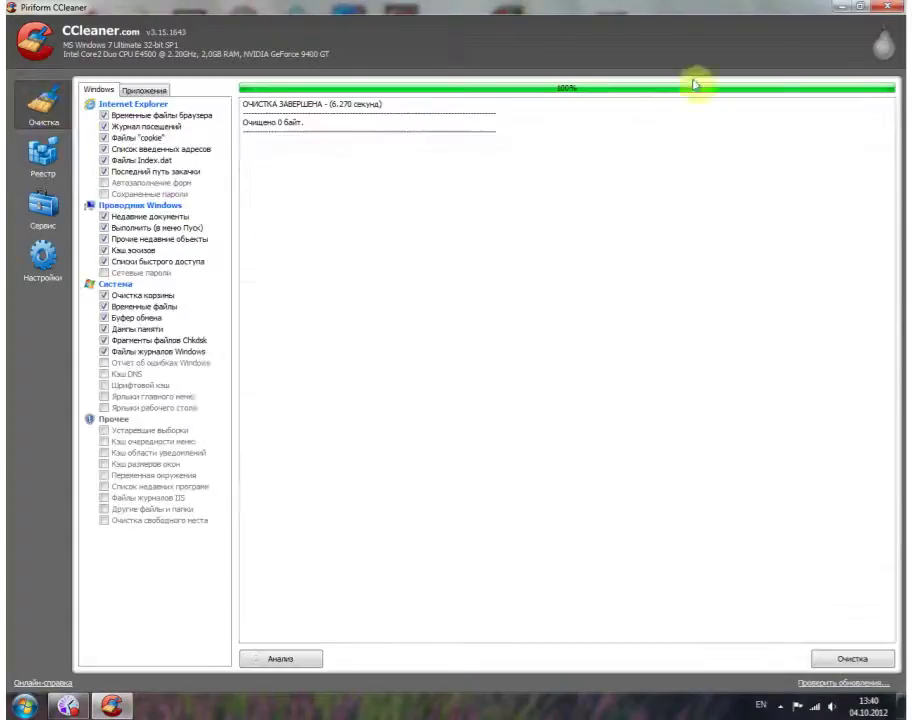
pyautogui.click(884, 7)
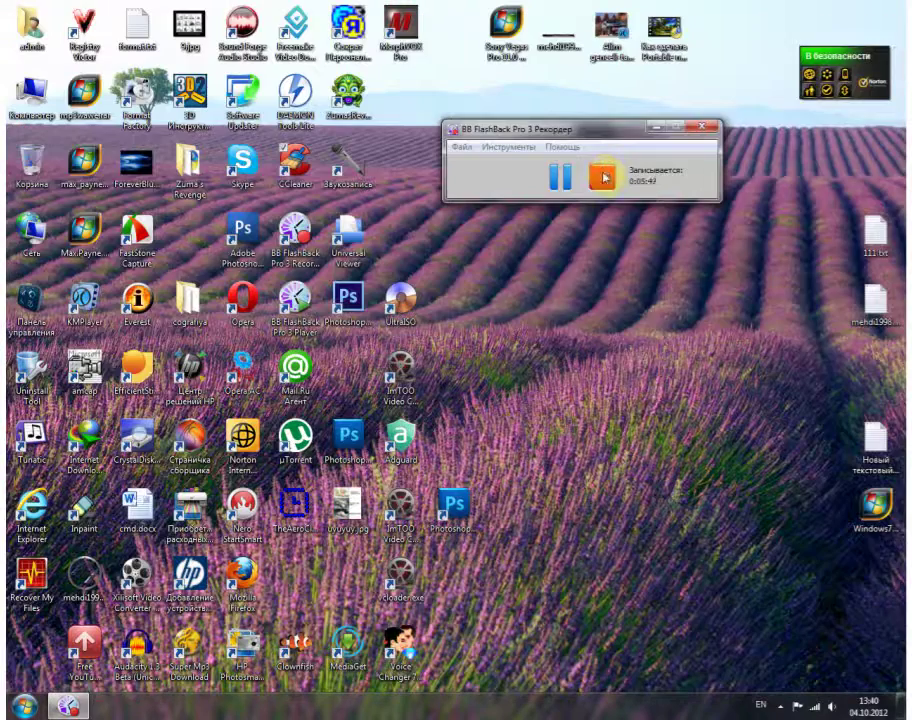